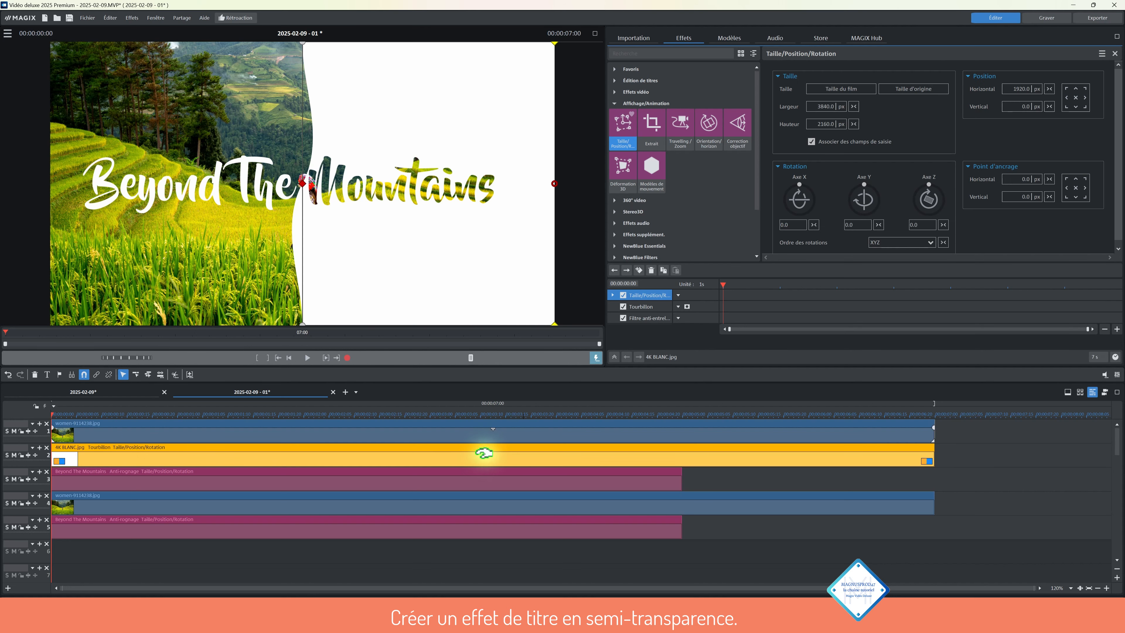
Reduce the video level of the white 4K BLANC.jpg clip on track 2 to 81.9 and check it in the enlarged preview.
click(631, 93)
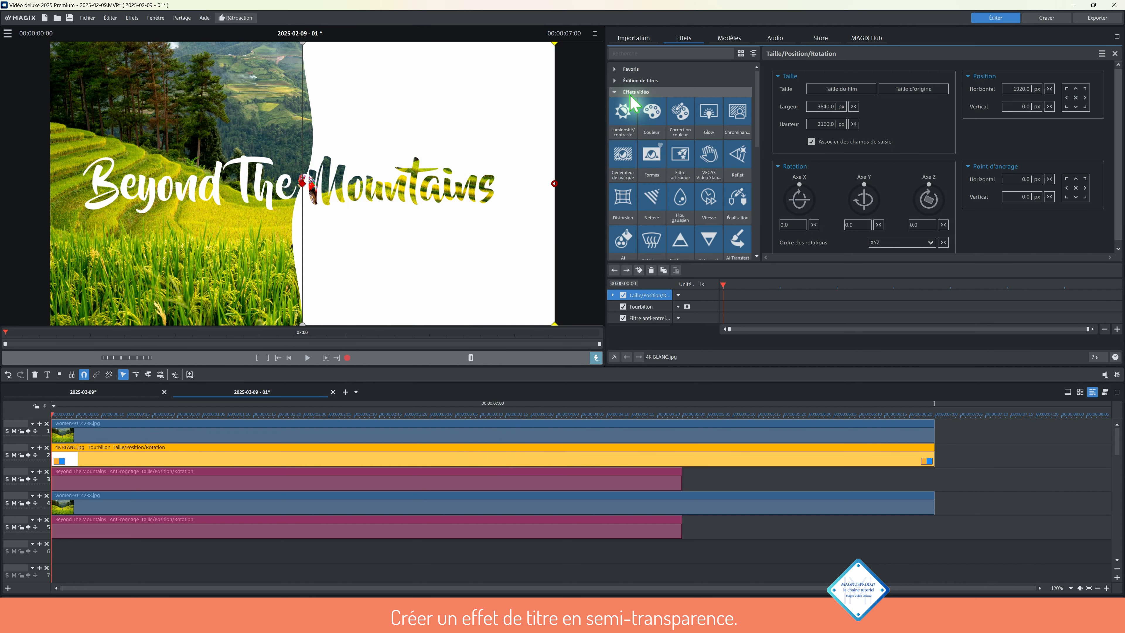
click(732, 129)
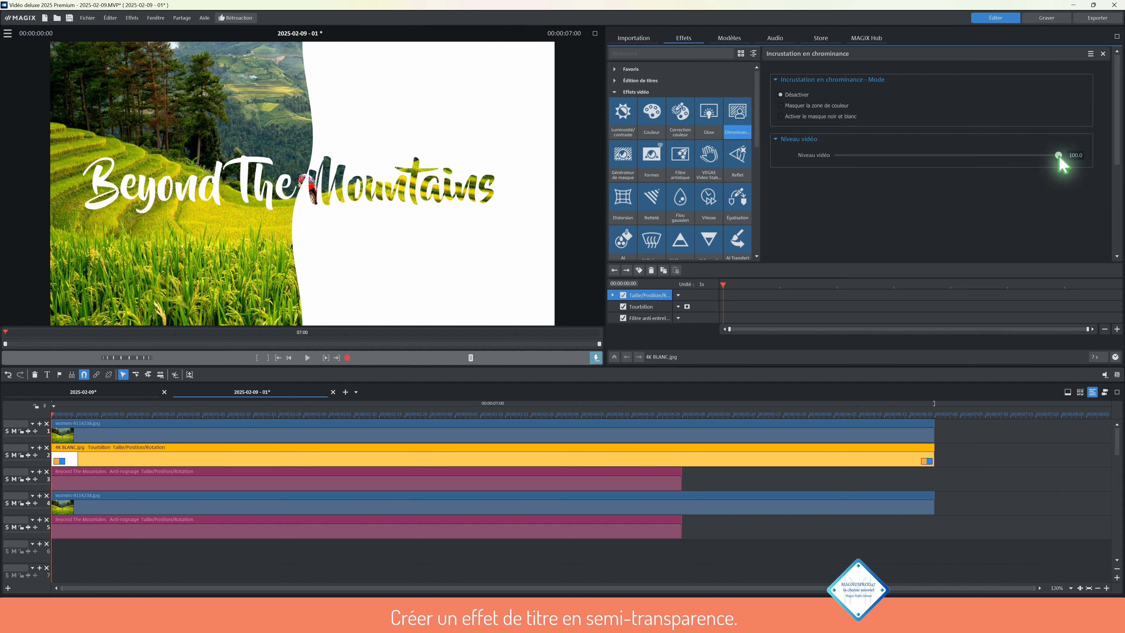
drag(1060, 158, 1023, 161)
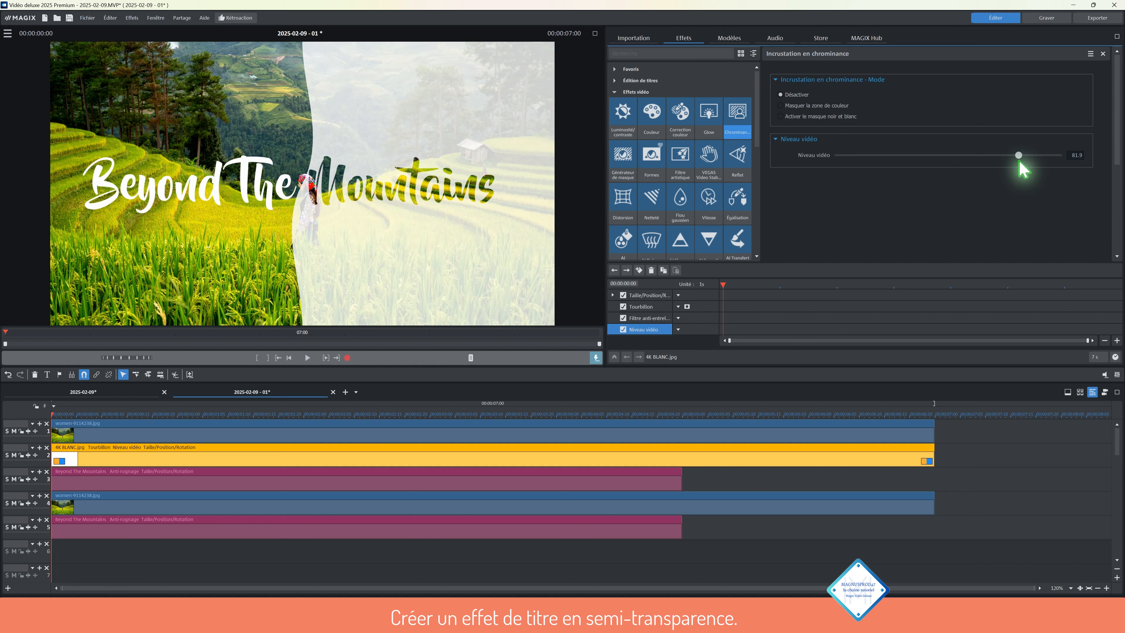
click(813, 541)
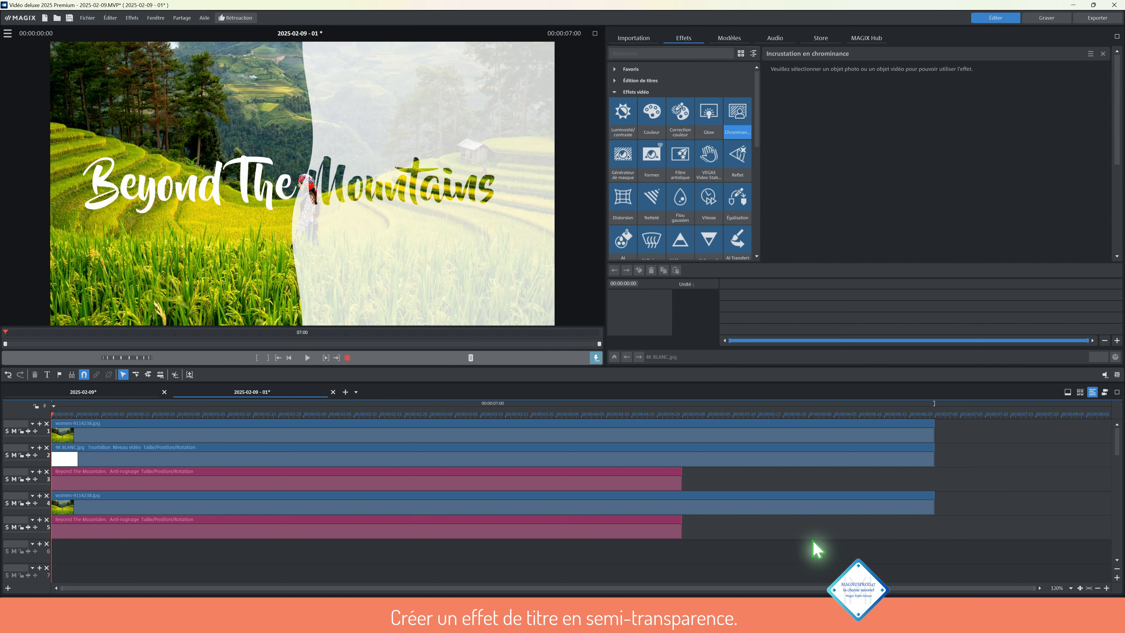
click(594, 33)
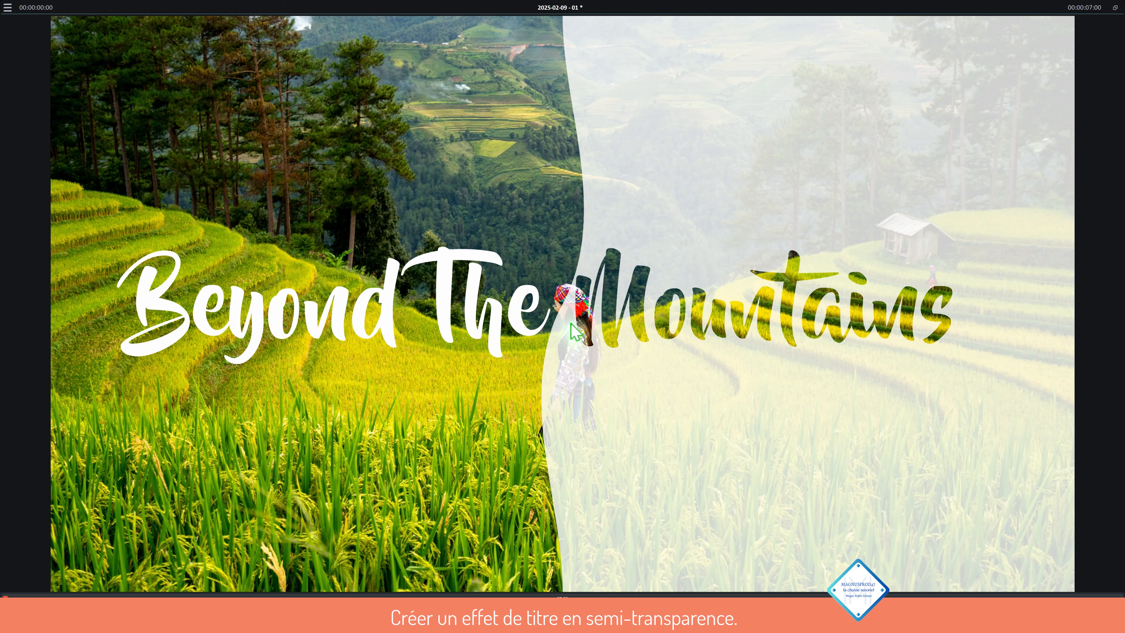
click(1115, 7)
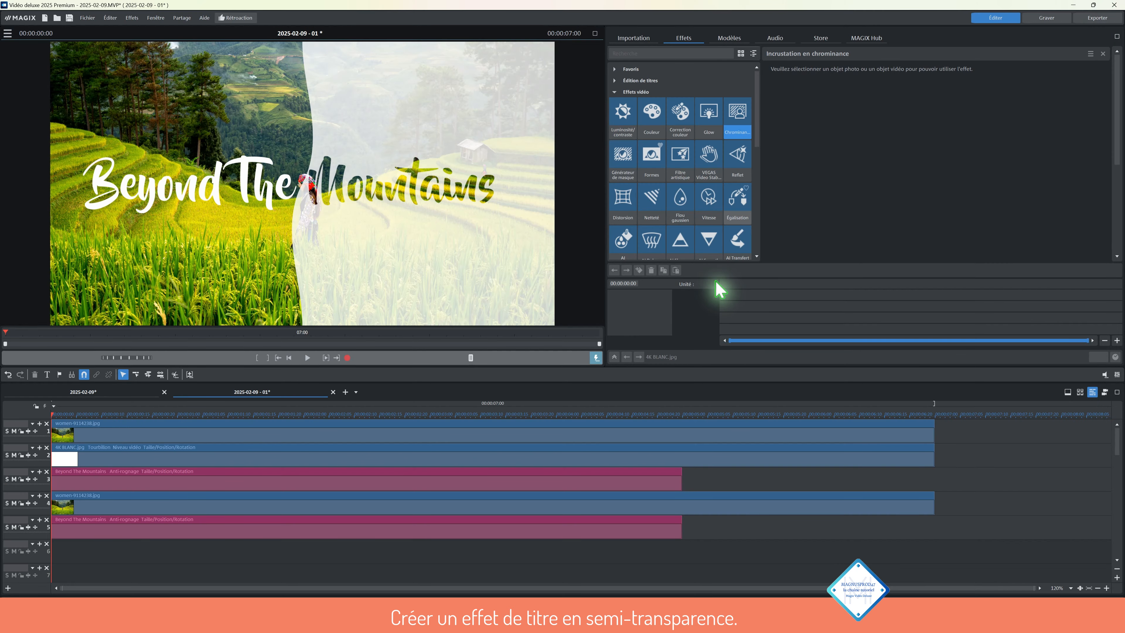
Look up the Beyond The Mountains font among the Basic title font templates.
click(732, 42)
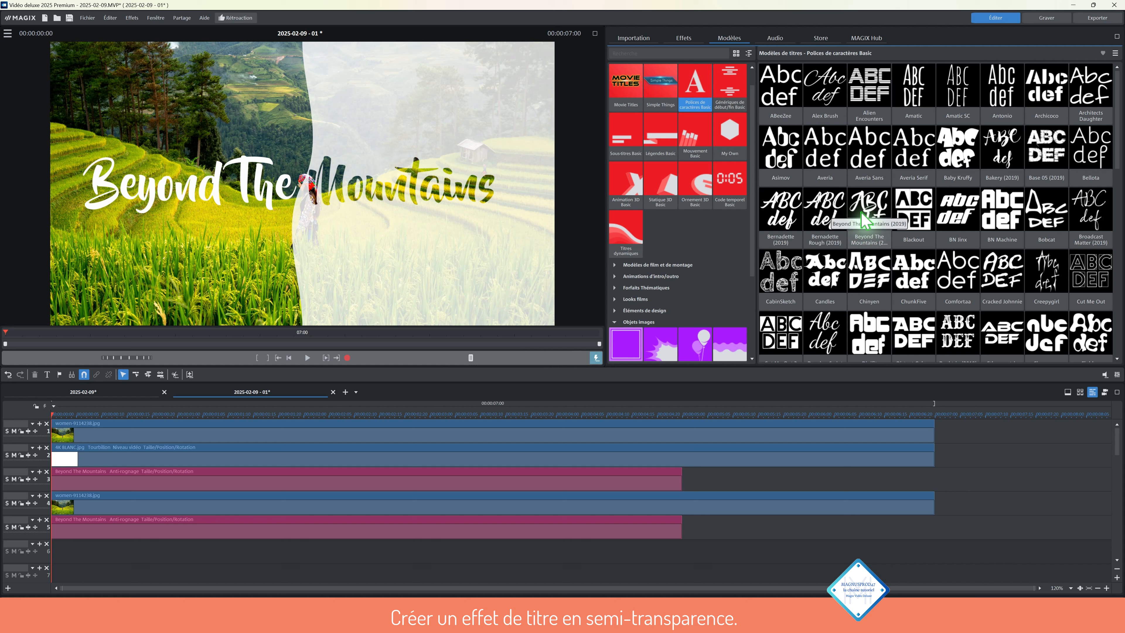
click(721, 549)
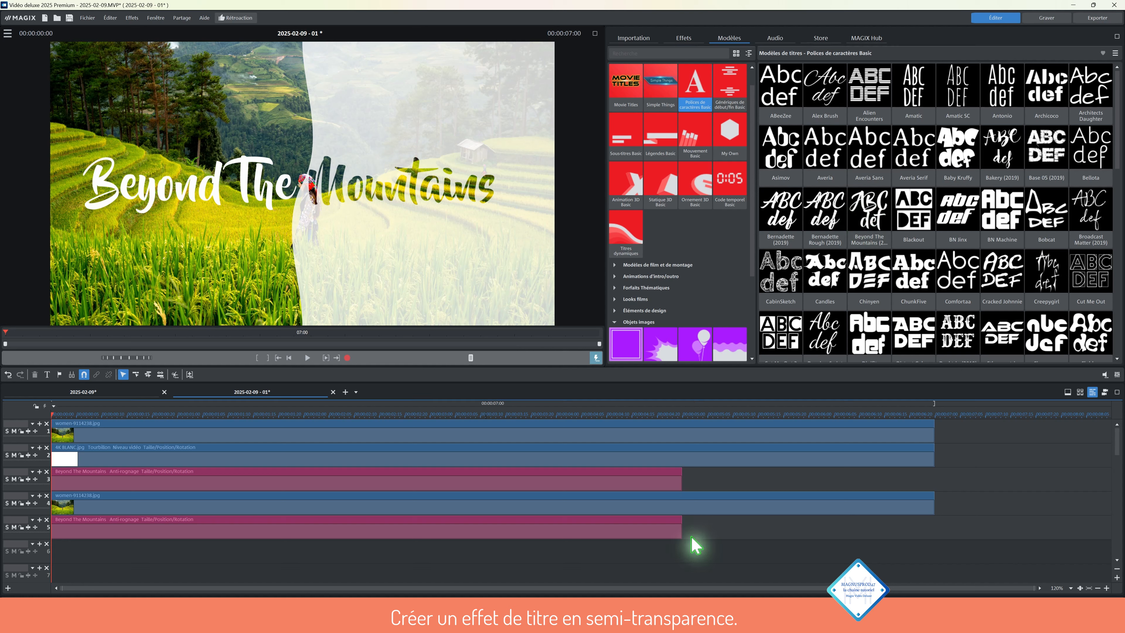
click(469, 479)
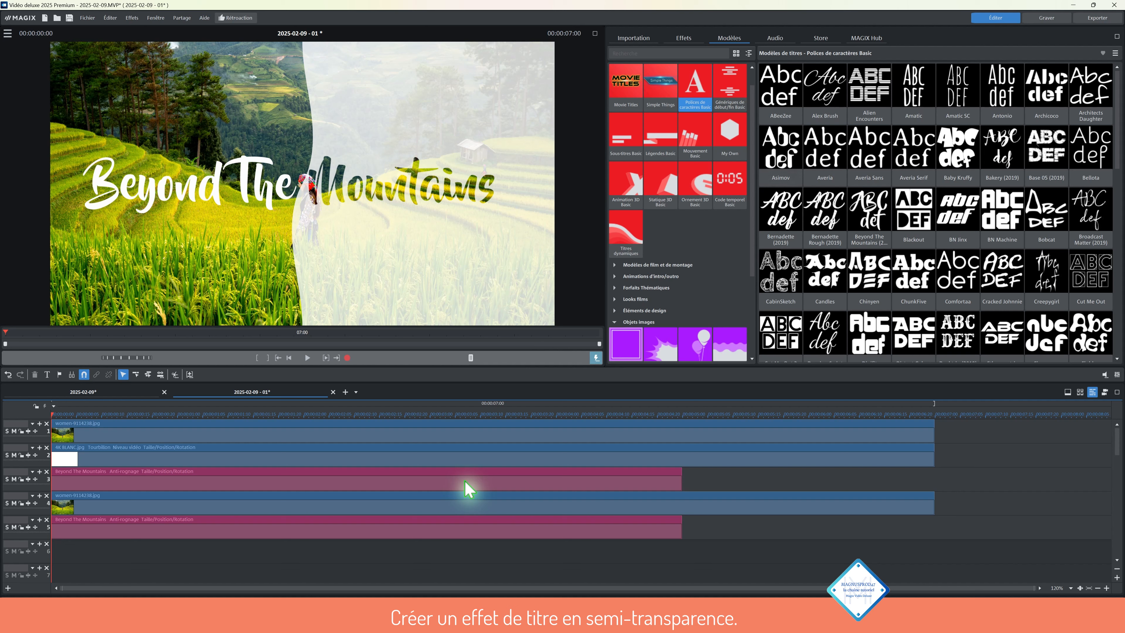
Add the 4K BLANC.jpg image at the start of track 6.
click(638, 39)
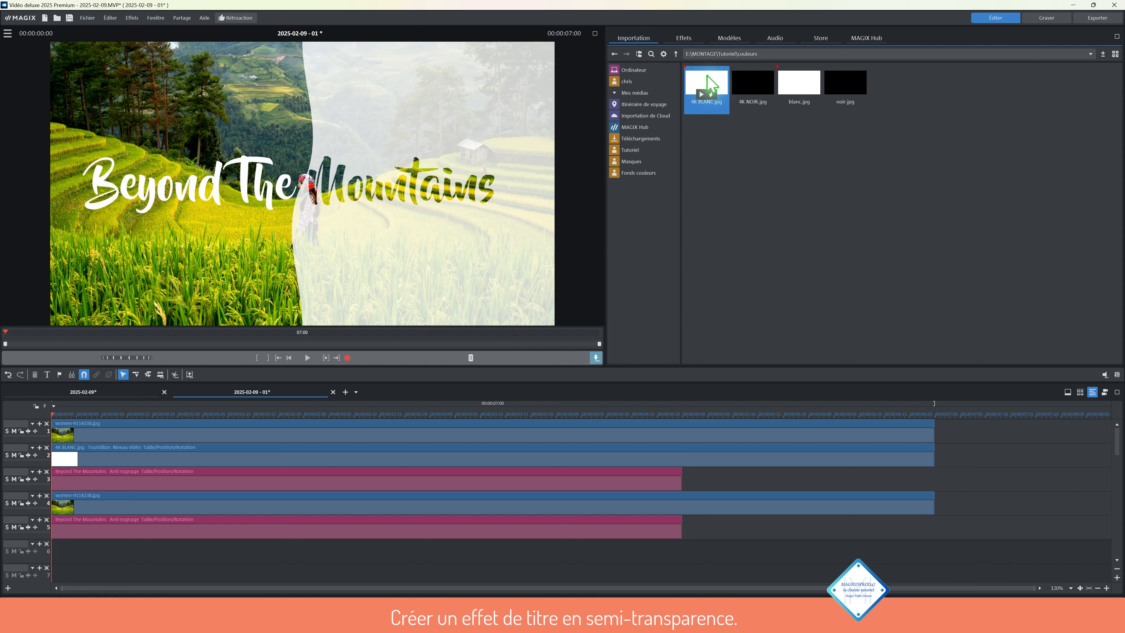
drag(718, 91, 98, 553)
click(161, 550)
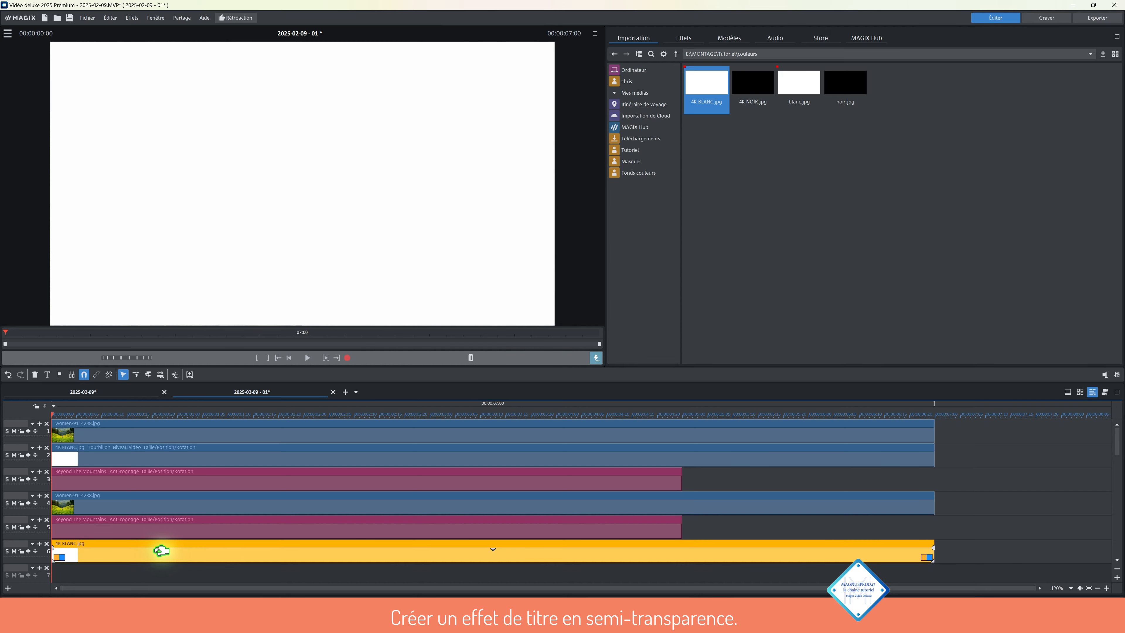
Shrink the new white image to about 1516 × 853 px and place it under the "Beyond The" title at about -945.5, -655.4 px.
click(673, 38)
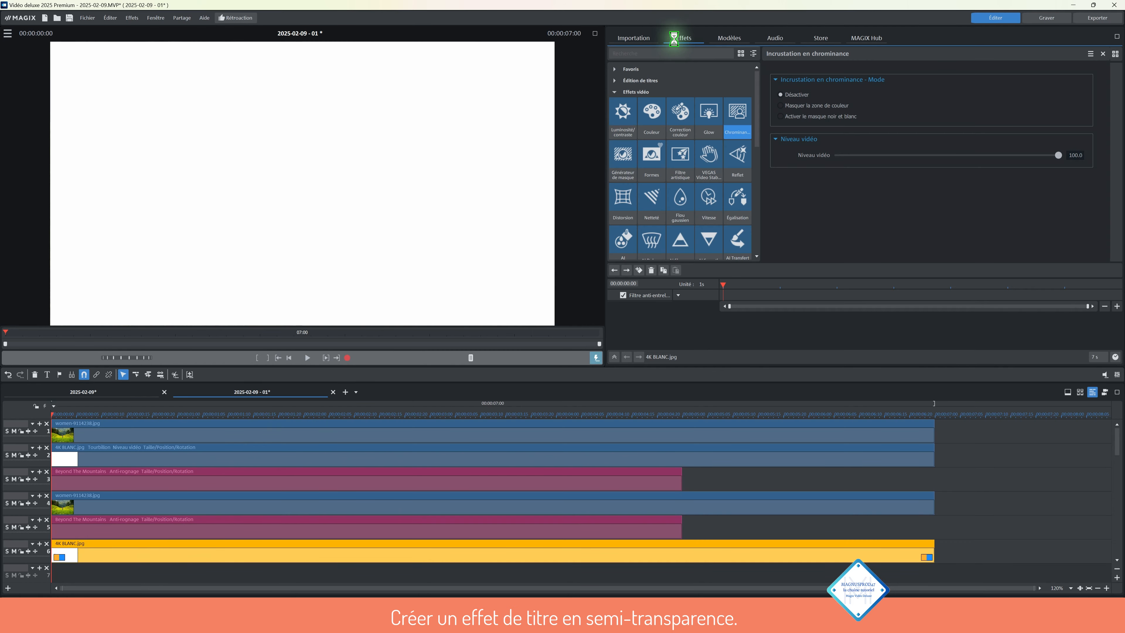
click(752, 54)
click(650, 104)
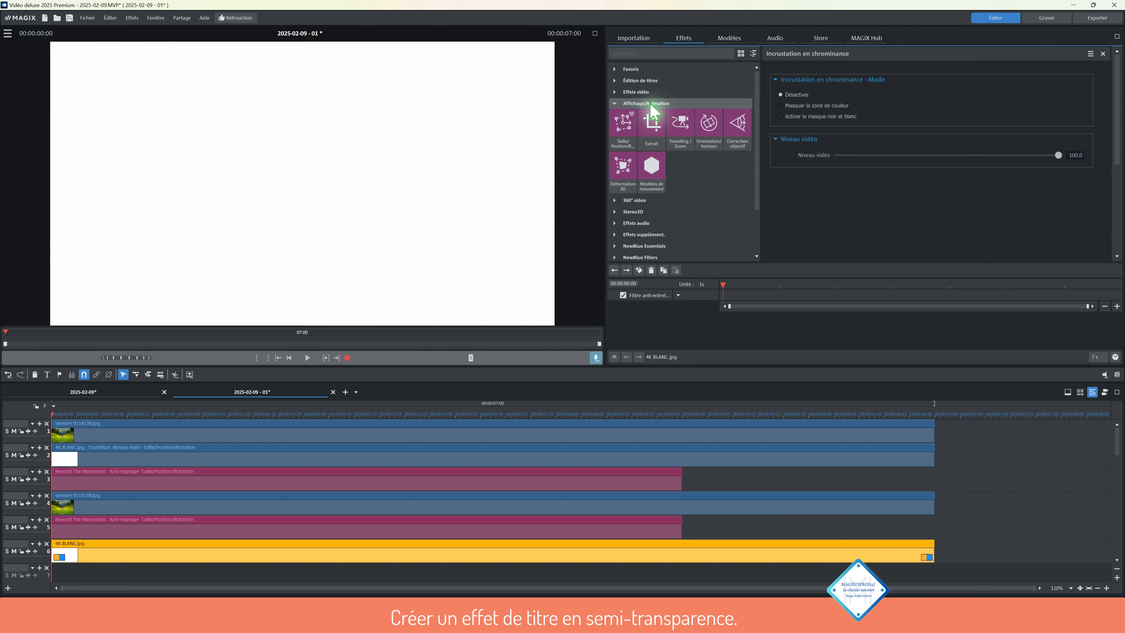
click(625, 138)
click(791, 68)
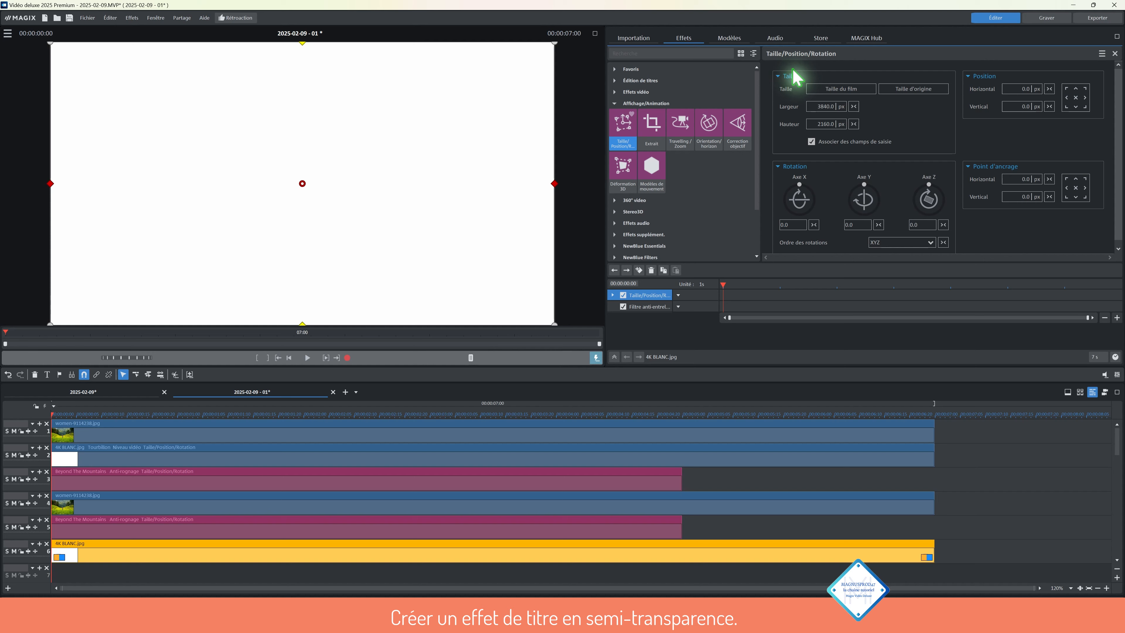
drag(823, 107, 795, 505)
drag(443, 104, 359, 152)
drag(284, 204, 201, 250)
drag(262, 220, 256, 237)
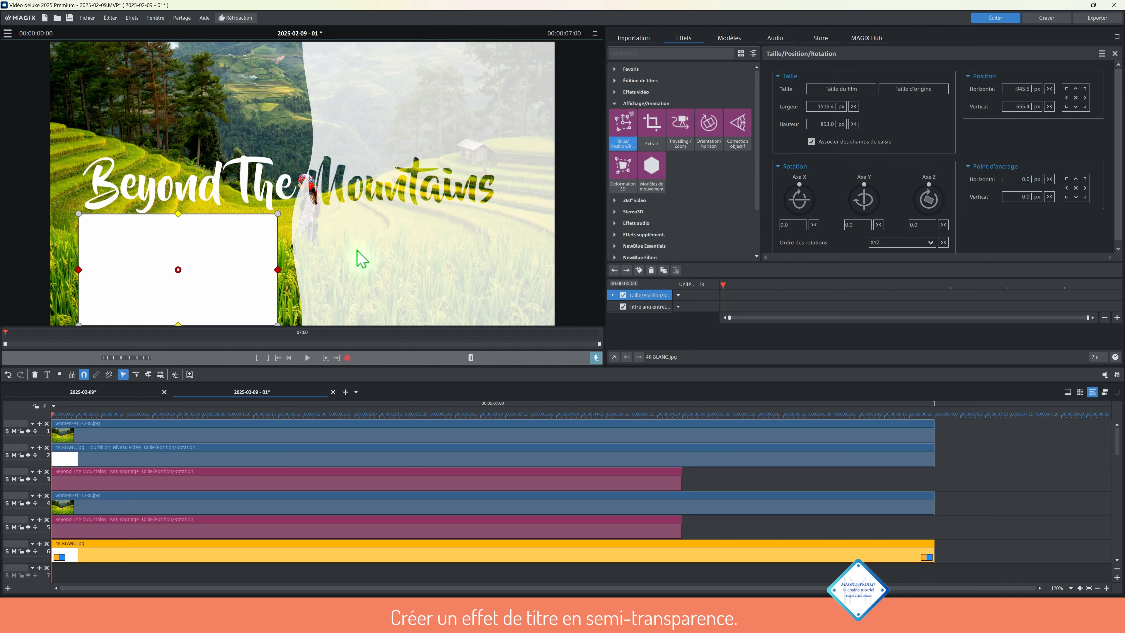
In the enlarged preview, resize the white rectangle to about 1775 × 999 px and move it to about -977.4, -732.3 px.
click(595, 34)
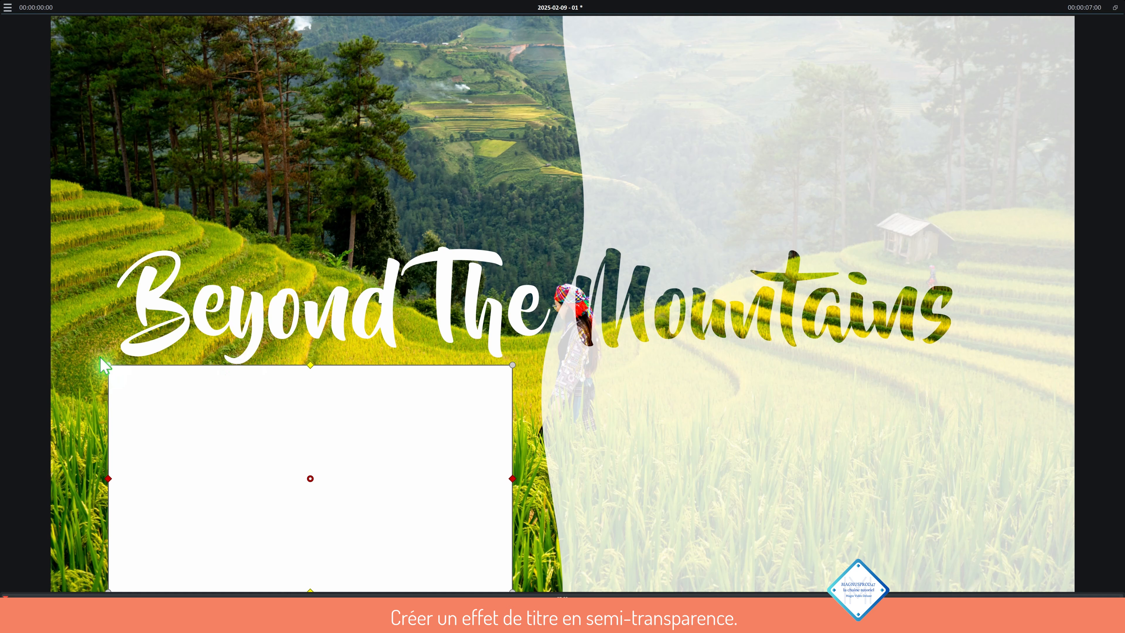
drag(100, 358, 88, 357)
drag(283, 425, 282, 441)
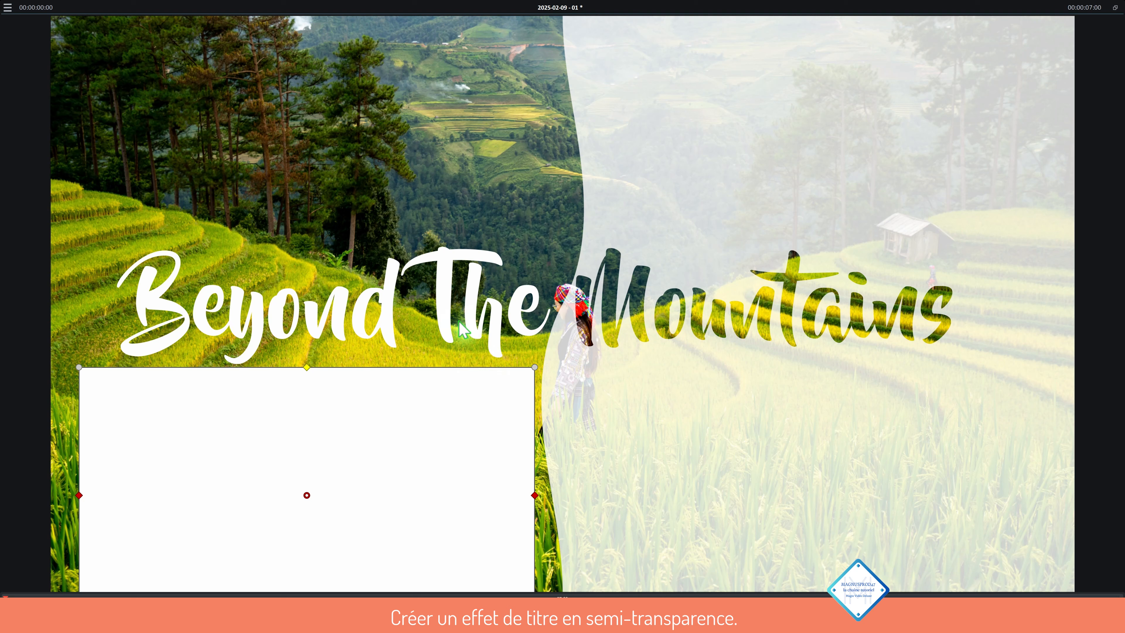
drag(79, 366, 70, 362)
drag(175, 430, 177, 424)
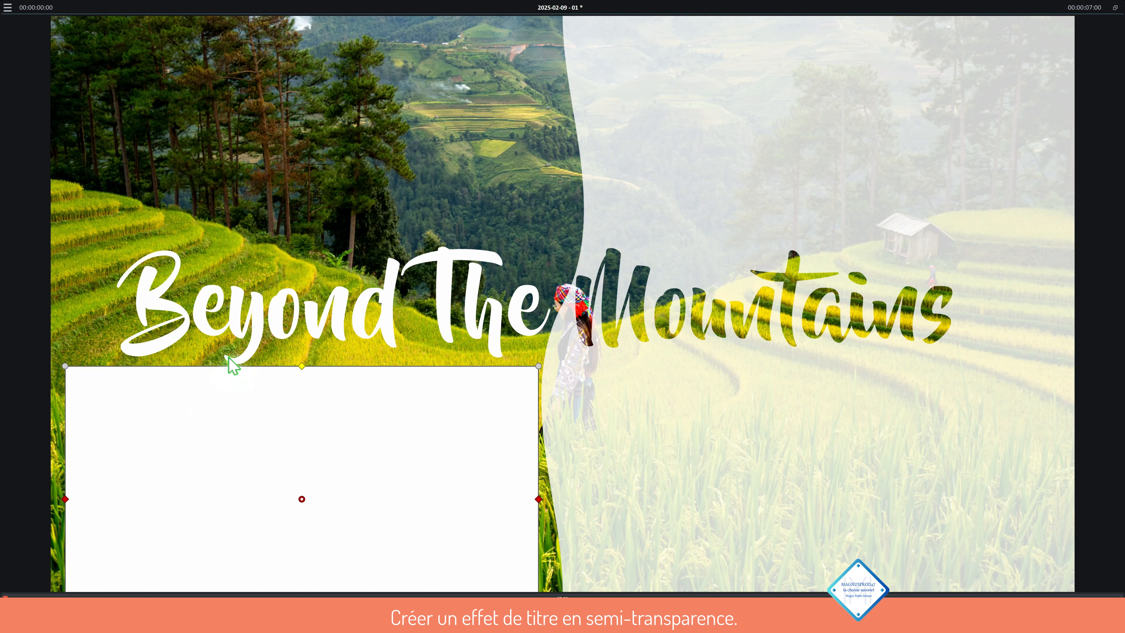
click(293, 361)
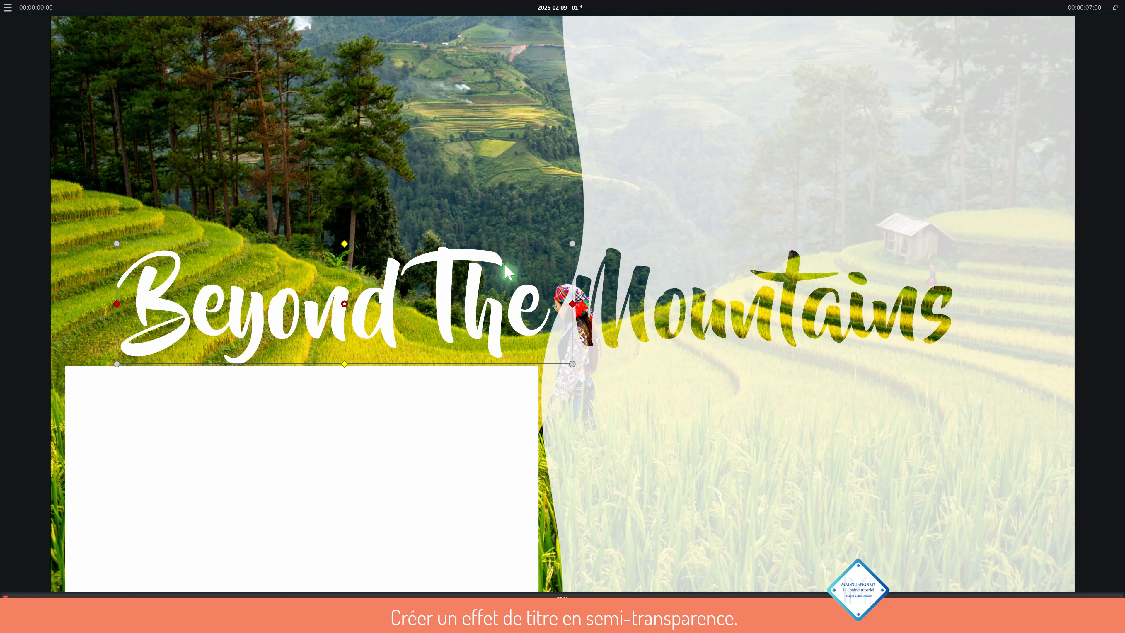
click(1114, 8)
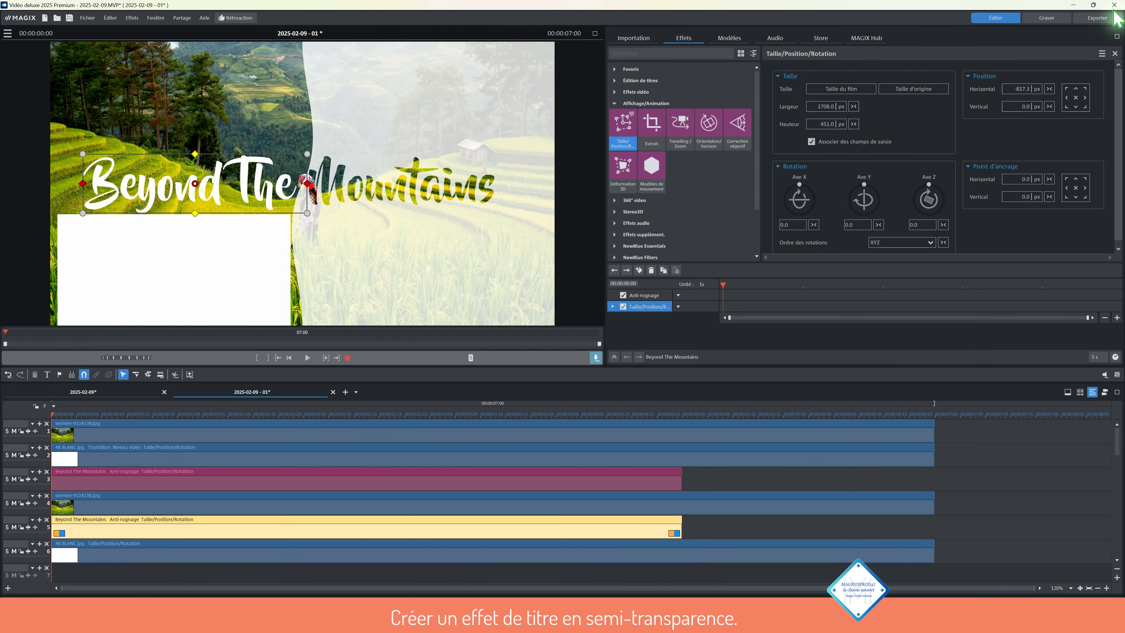
click(501, 542)
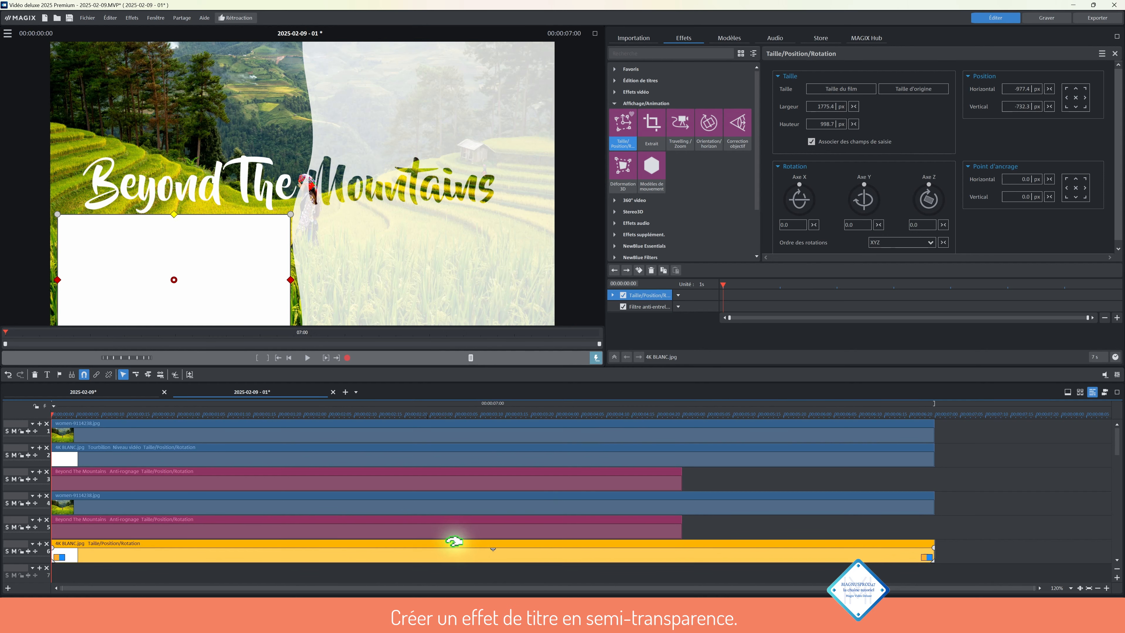
Add a size/position/rotation keyframe at 2 seconds on the "Beyond The" title clip on track 5.
click(357, 530)
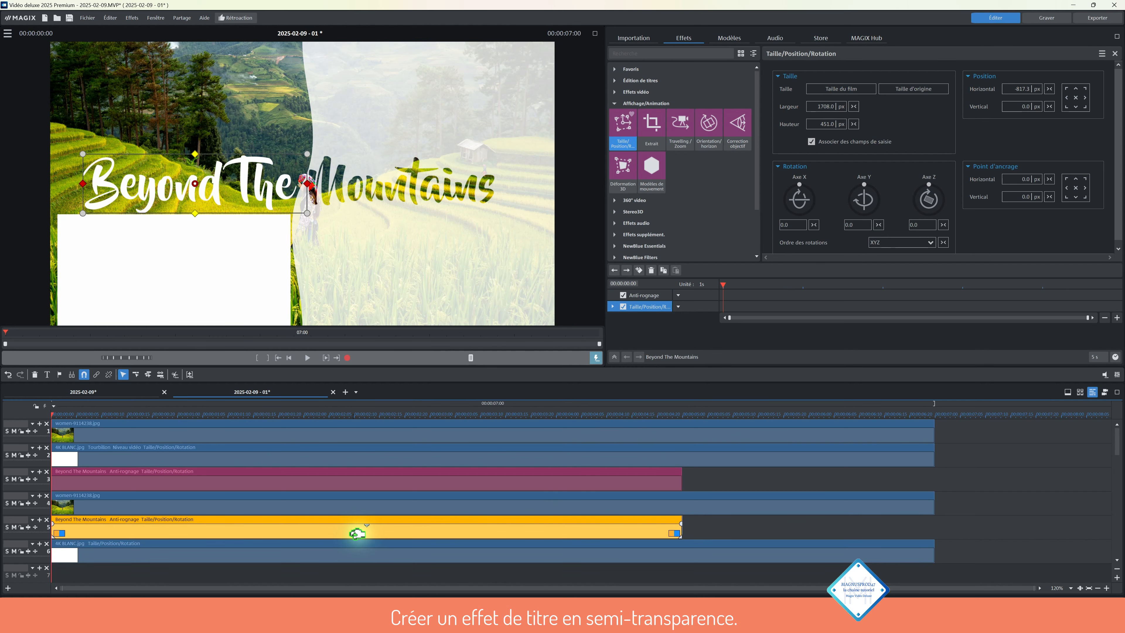
click(883, 288)
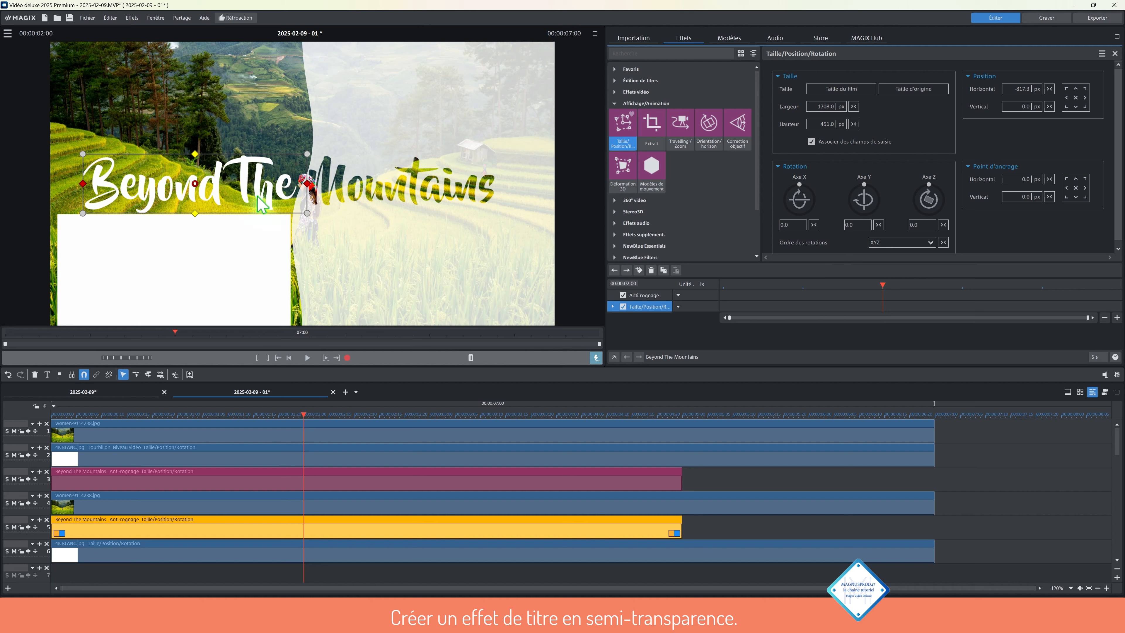
click(638, 270)
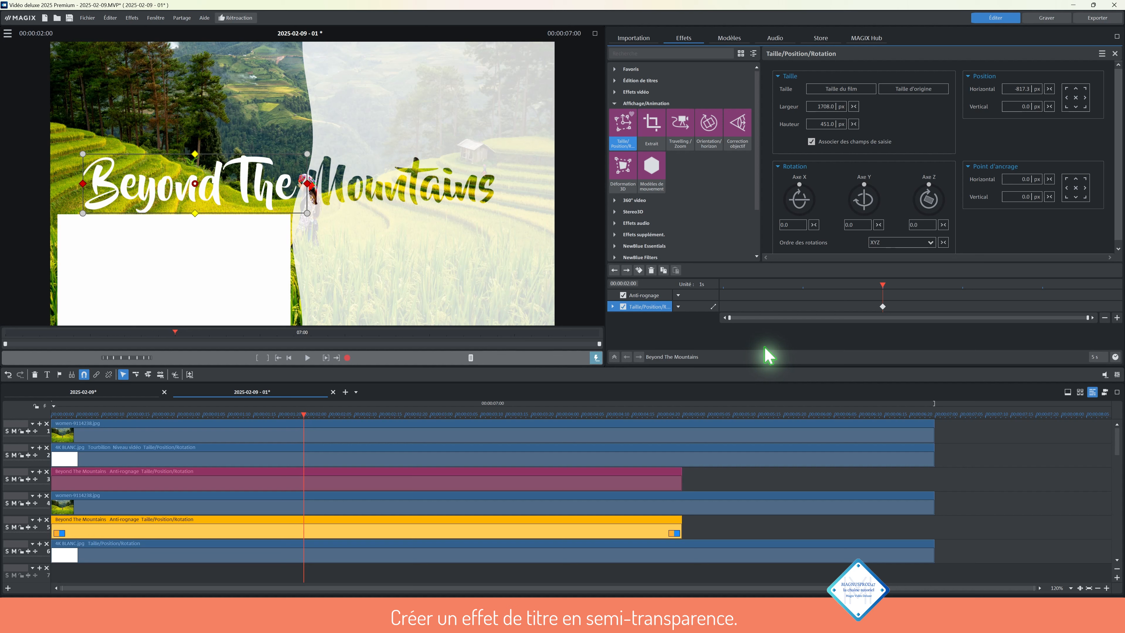
At the start of the clip, set the title's vertical position to -662.0 px and check it in the enlarged preview.
drag(882, 285, 707, 278)
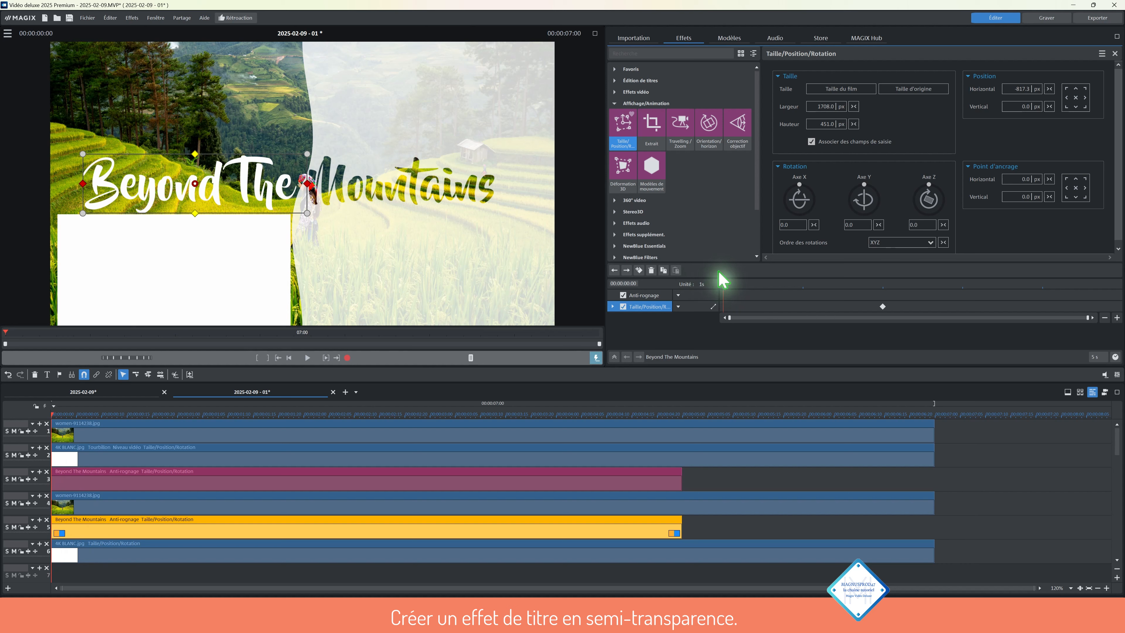
drag(1025, 116, 1022, 405)
click(595, 34)
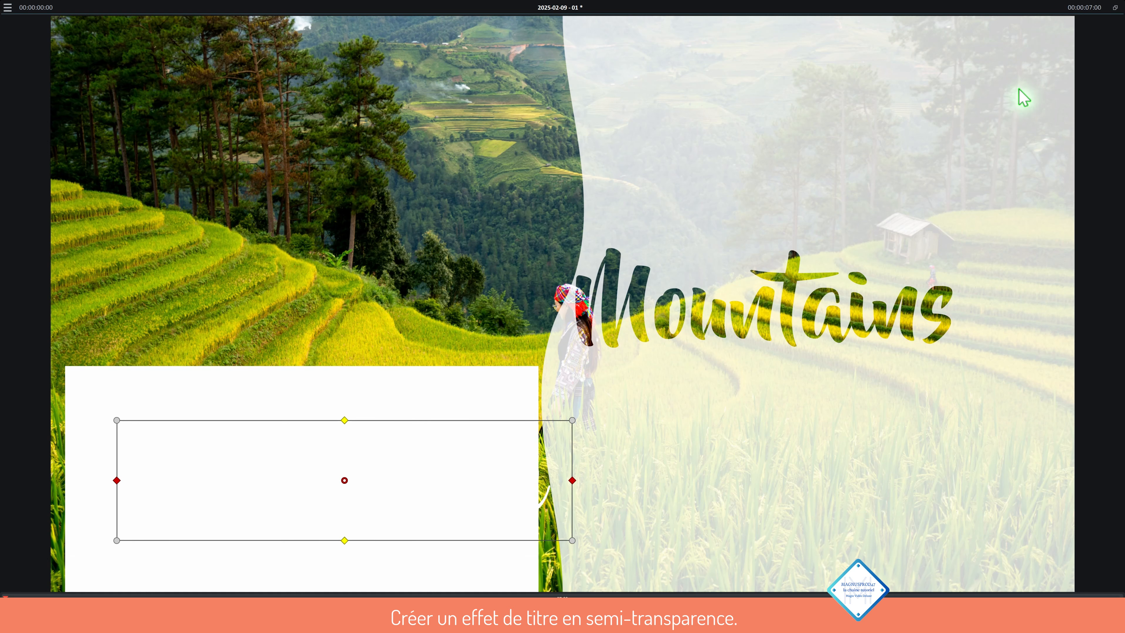
click(1115, 8)
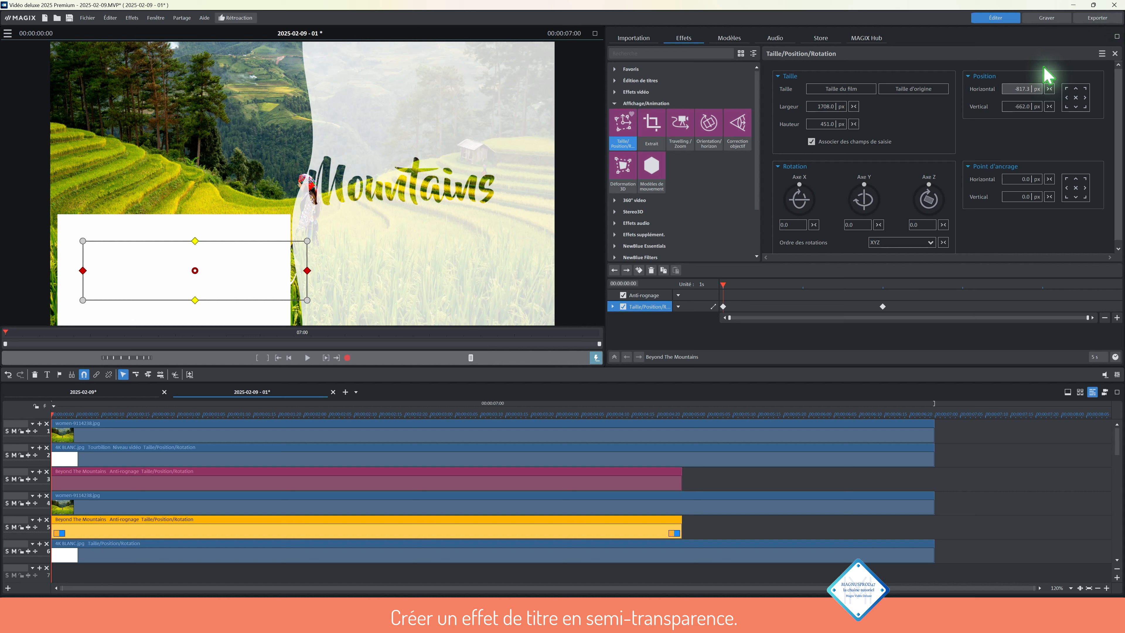
Set the title's starting horizontal position to -987.3 px and play back the rising title animation.
click(1020, 94)
drag(1020, 94, 1011, 176)
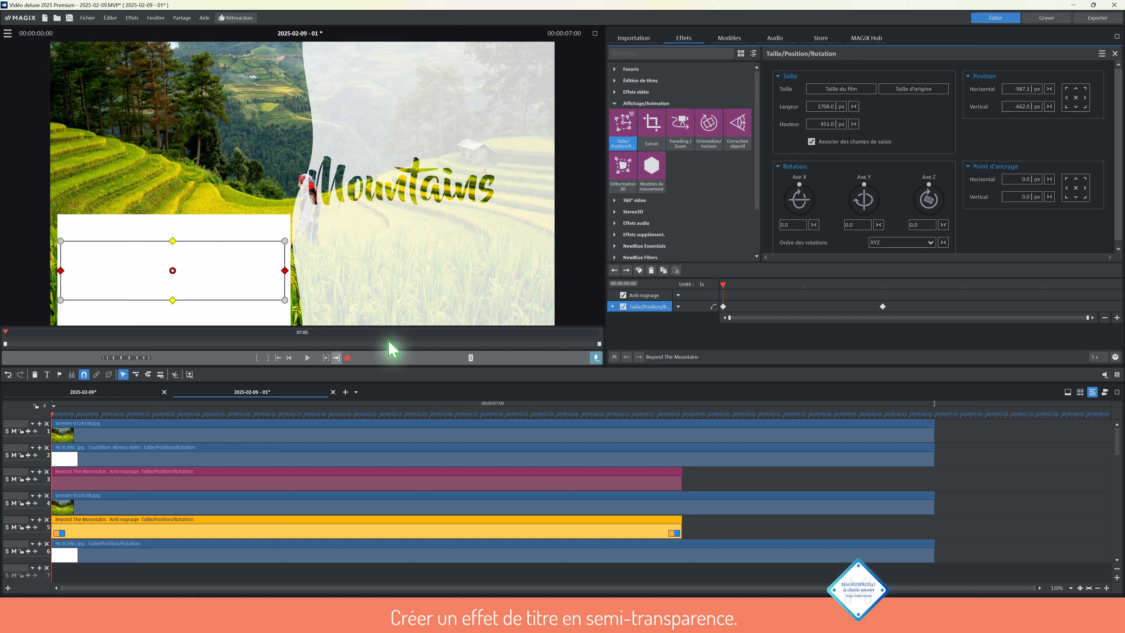
click(307, 358)
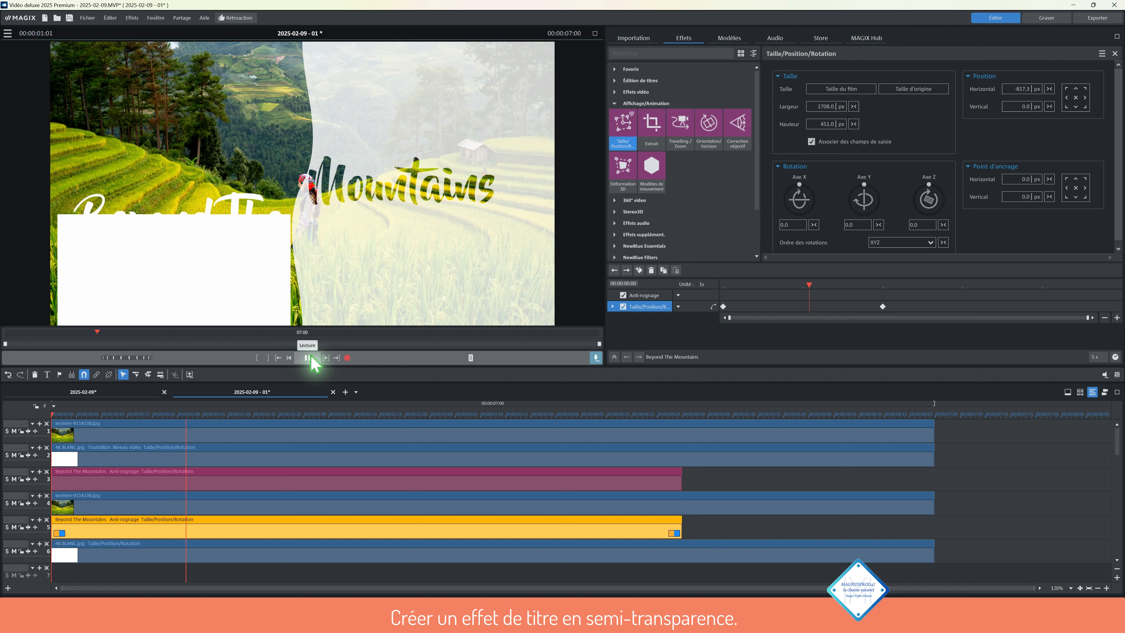
click(310, 357)
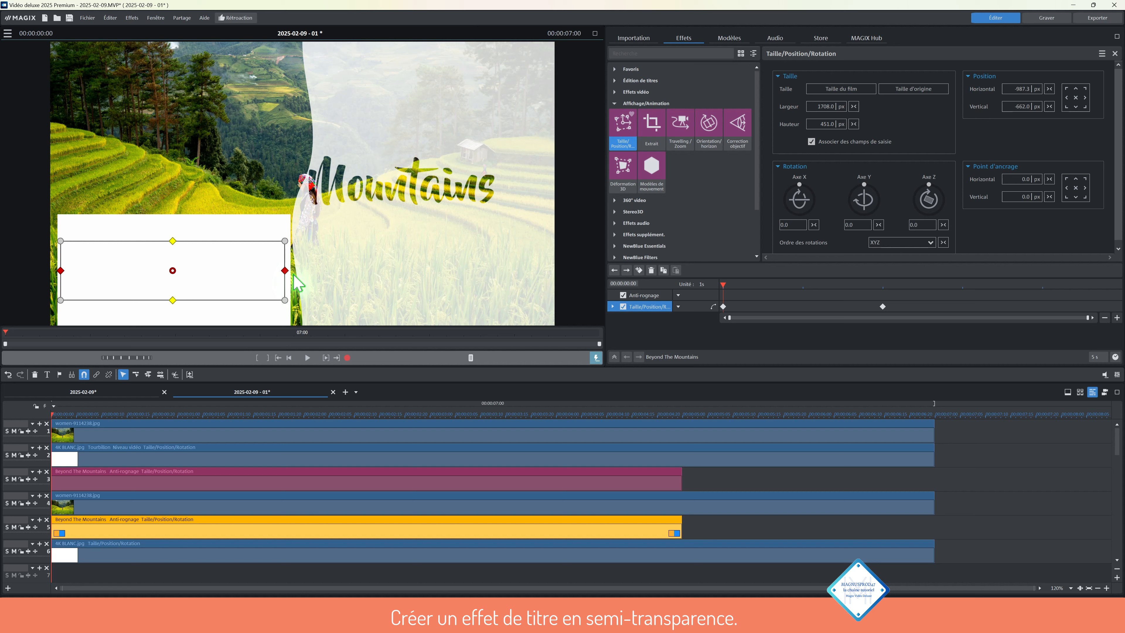
Apply the Incrustation en chrominance effect to the white rectangle clip on track 6 with the mode "Activer le masque noir et blanc".
click(264, 257)
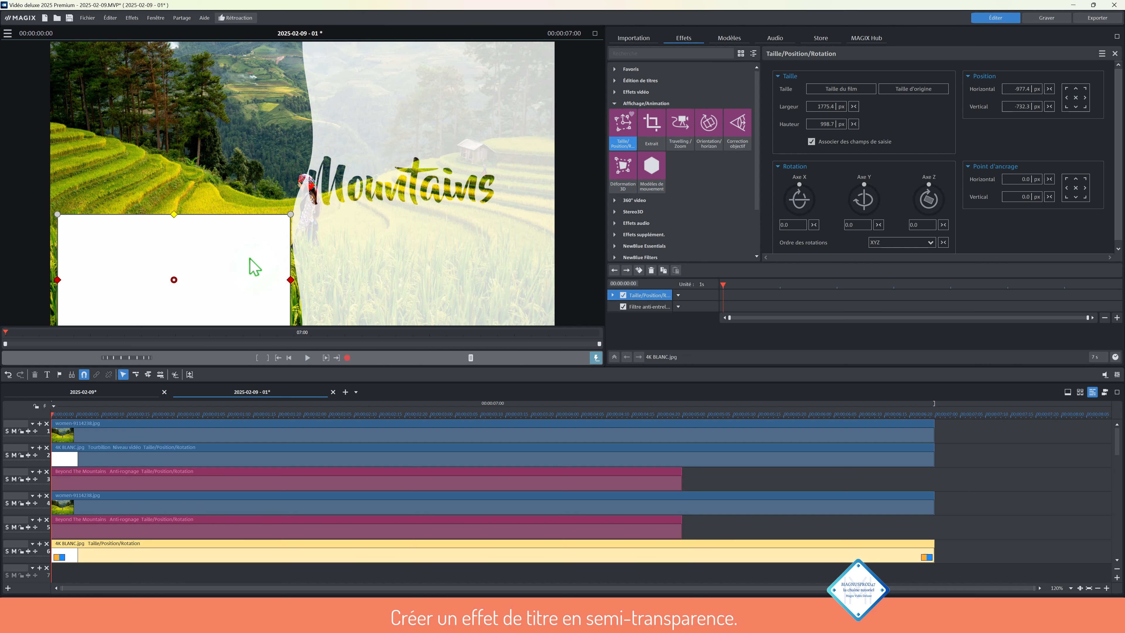
click(415, 549)
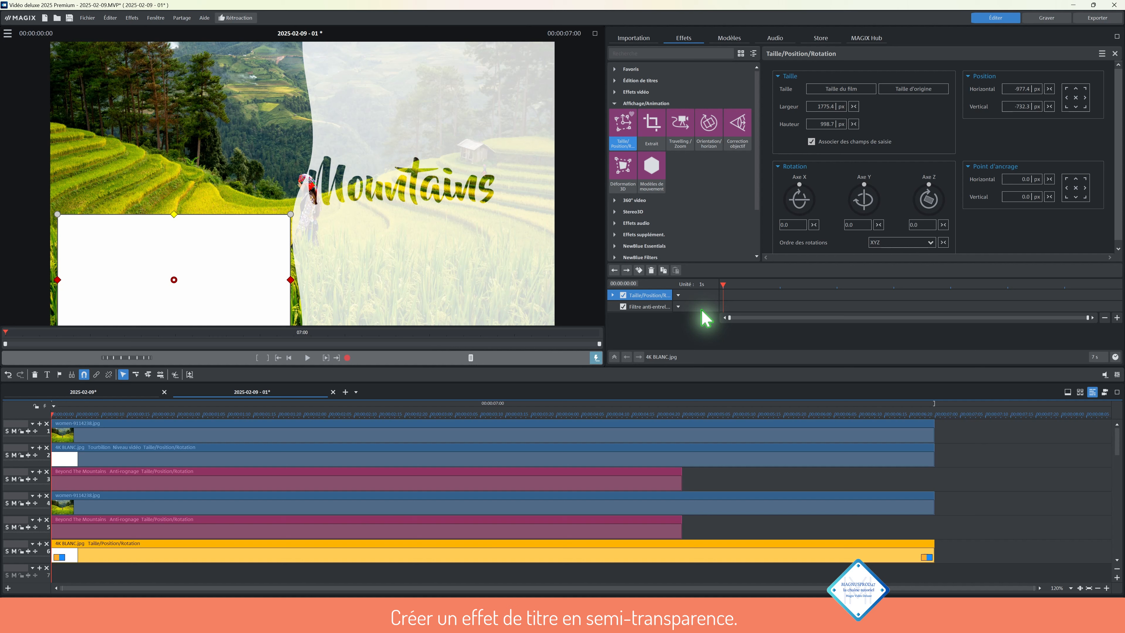
click(615, 103)
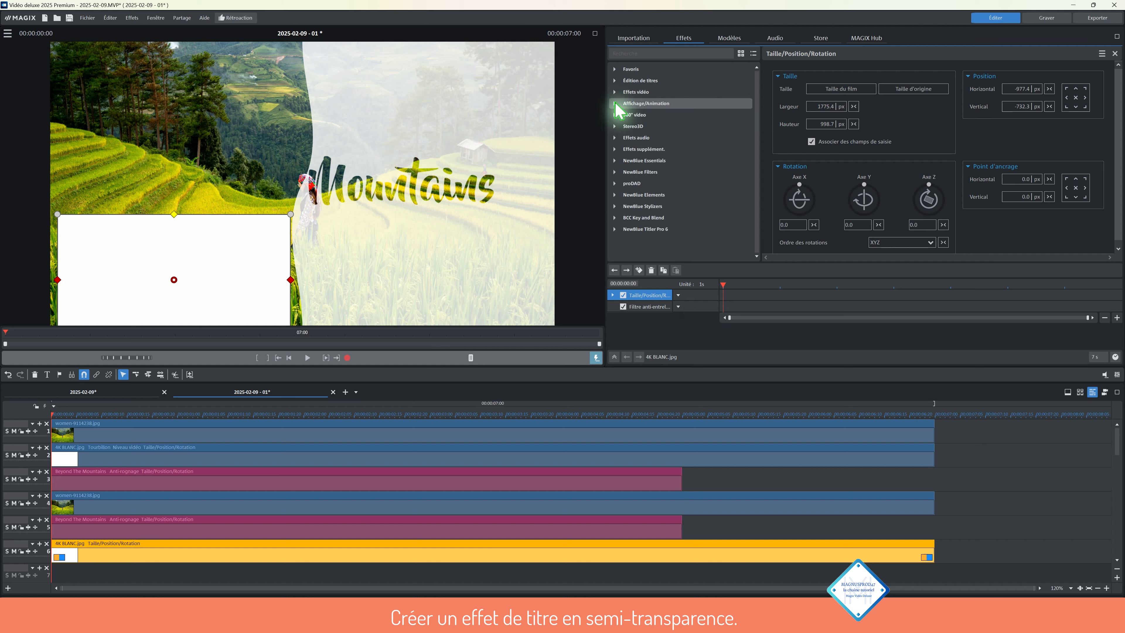
click(631, 91)
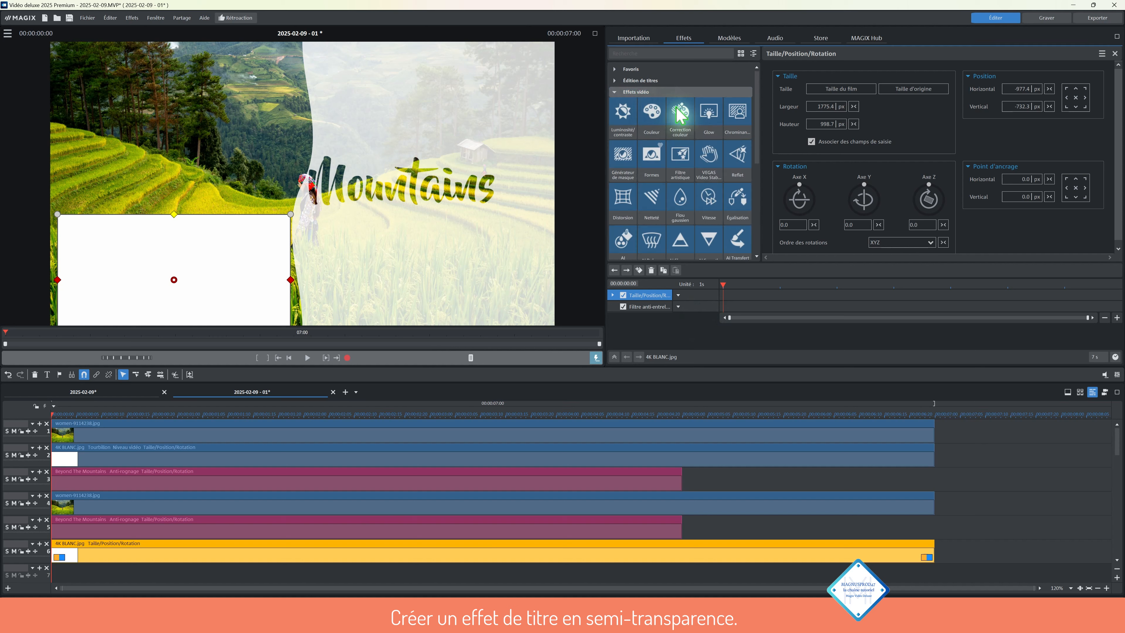
click(737, 136)
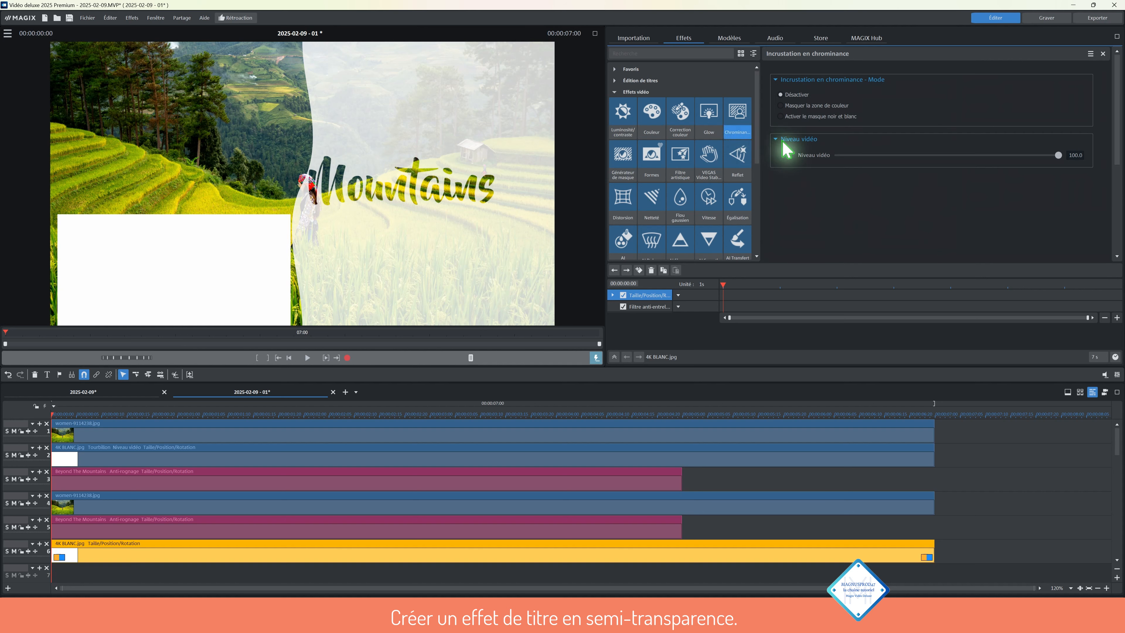
click(780, 116)
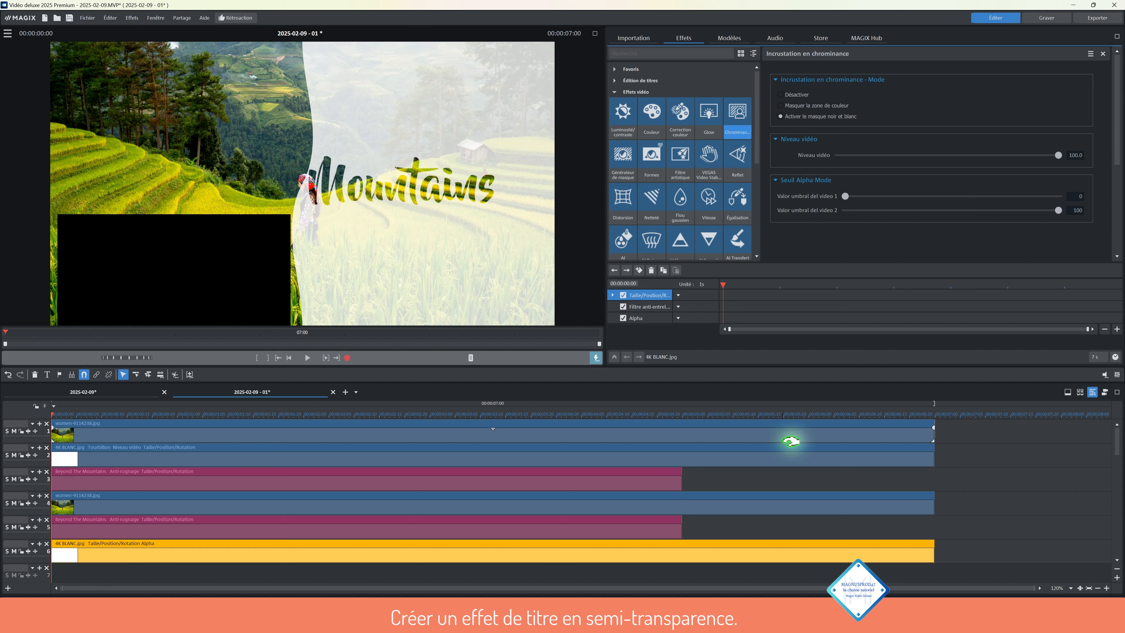
Duplicate the landscape photo clip from track 4 onto track 7 and scrub through the rising title animation.
click(747, 502)
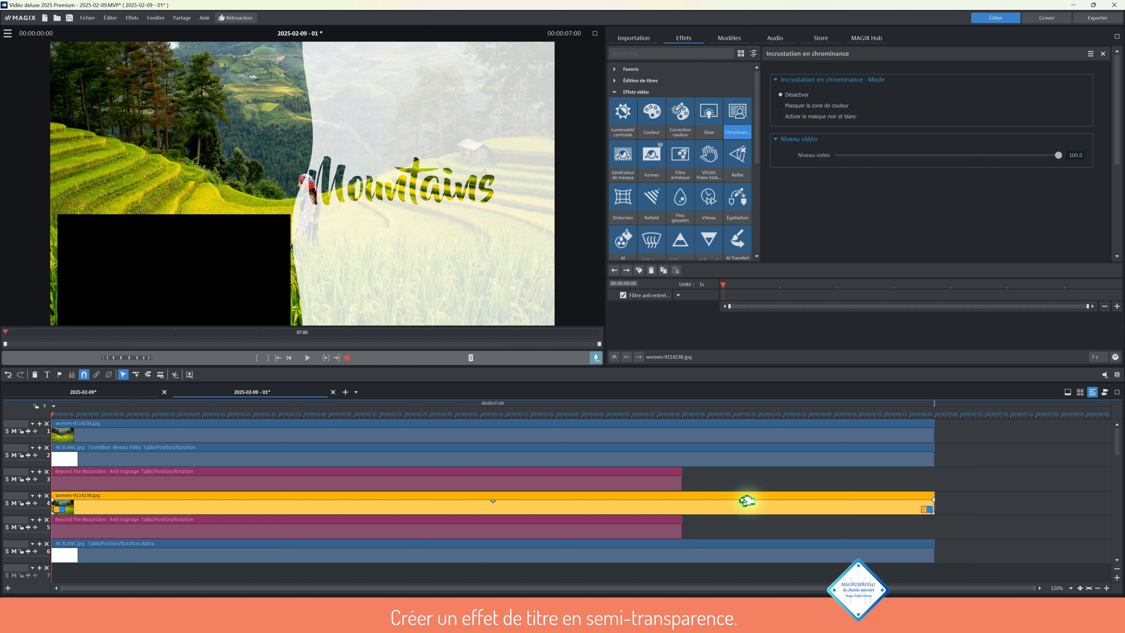
key(d)
drag(746, 500, 536, 575)
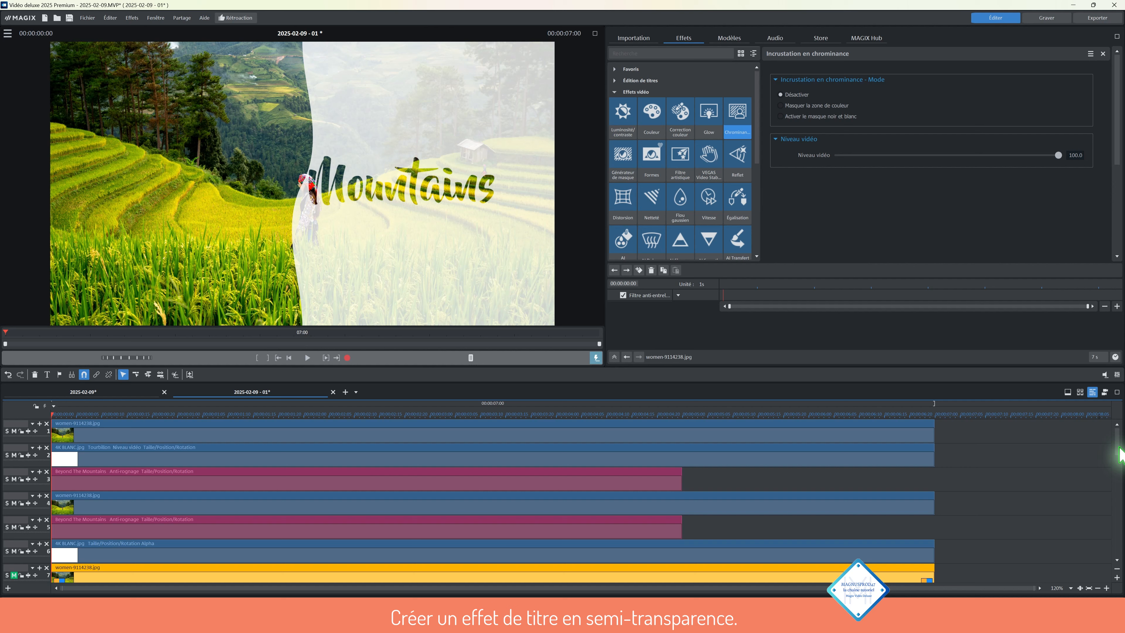
mouse_move(1119, 448)
mouse_down()
mouse_move(1121, 457)
mouse_move(1121, 446)
mouse_up()
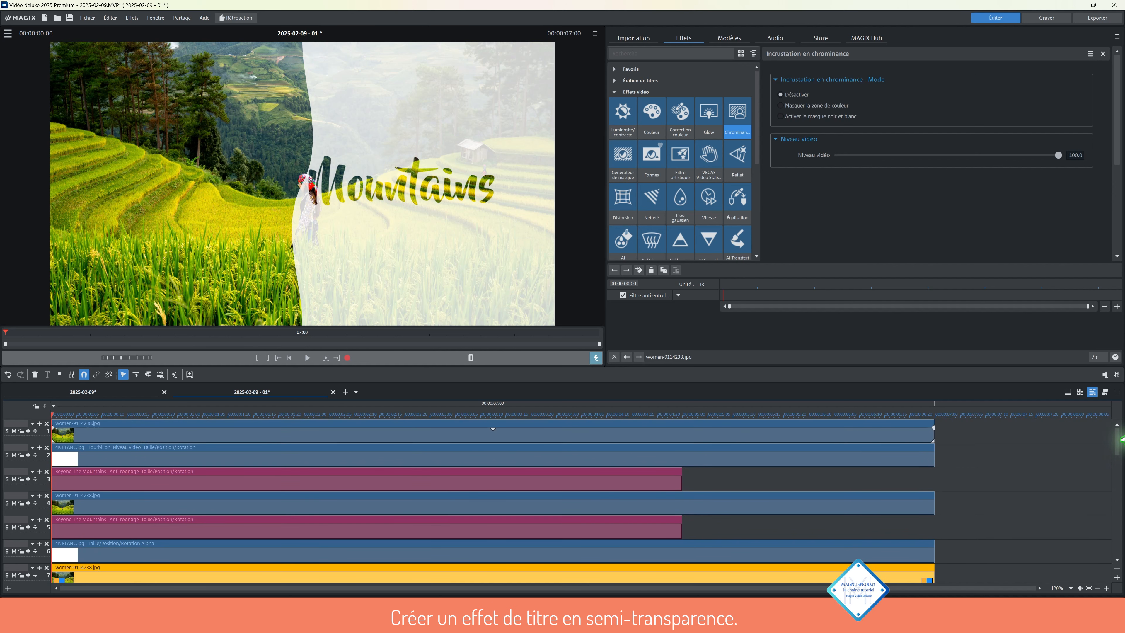
click(55, 415)
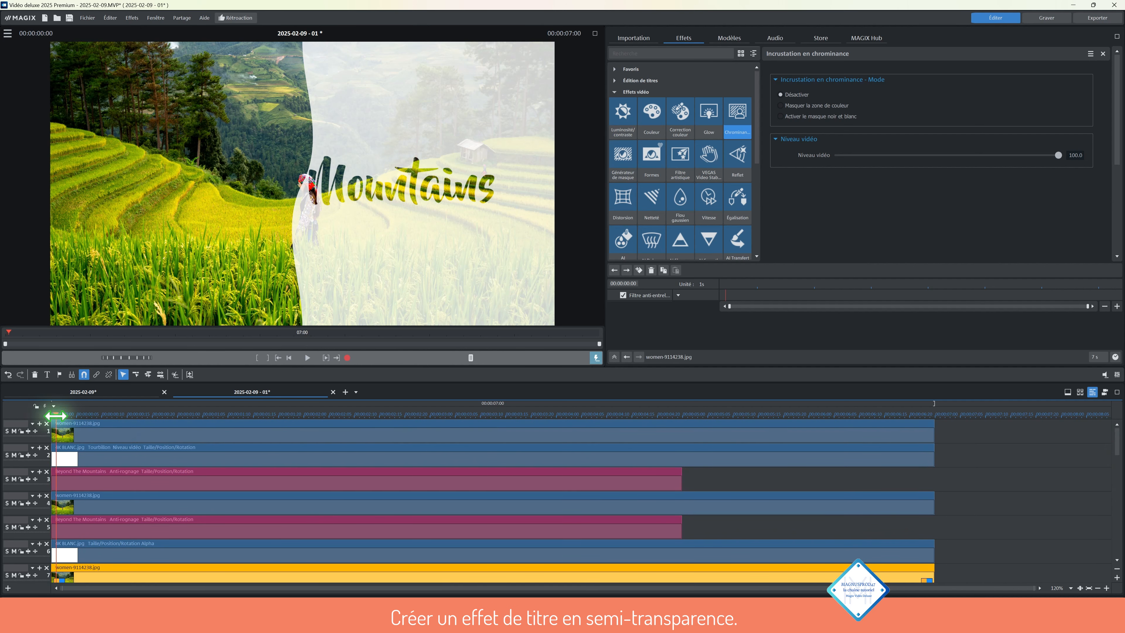
drag(56, 415, 325, 449)
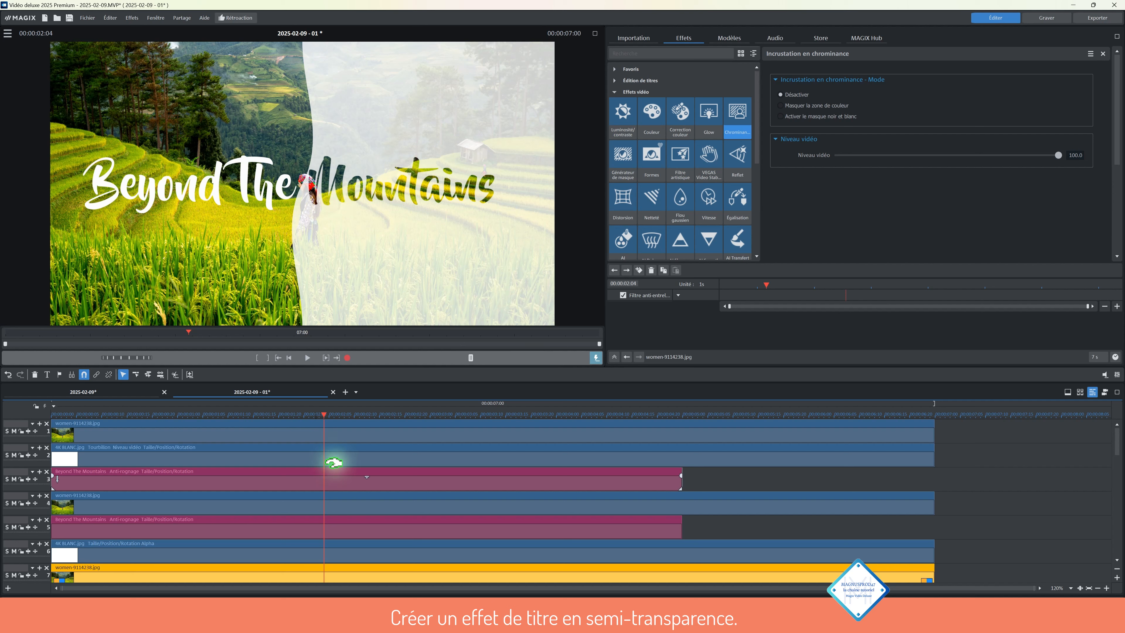
Keyframe the video level of the title clip on track 3 at 100 at 4 seconds and 0 at 2 seconds.
click(334, 479)
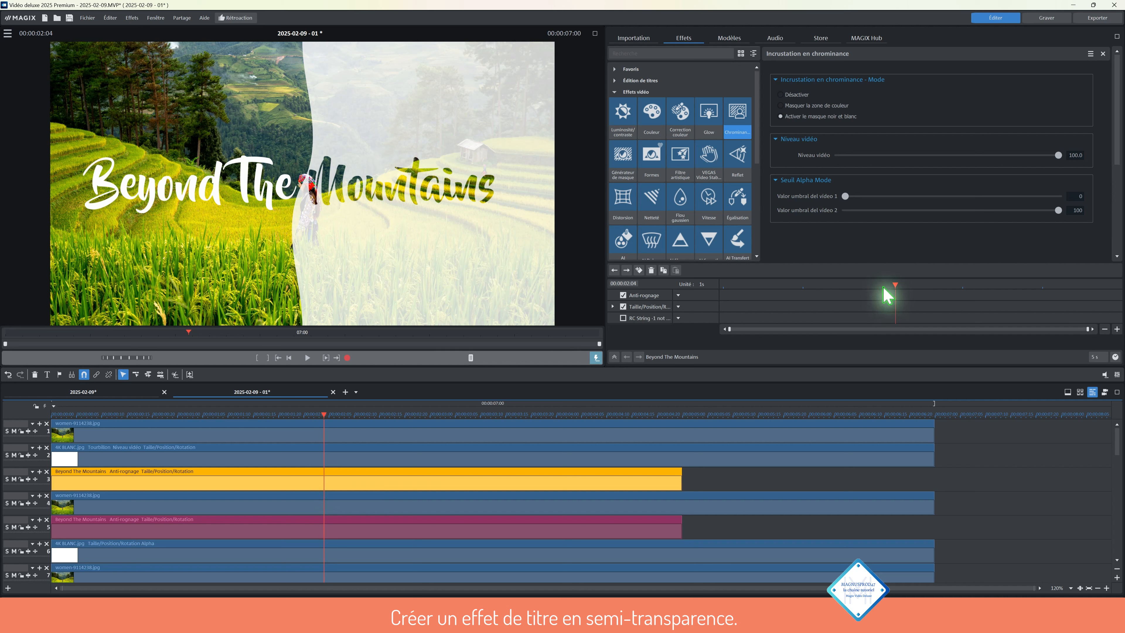
click(883, 296)
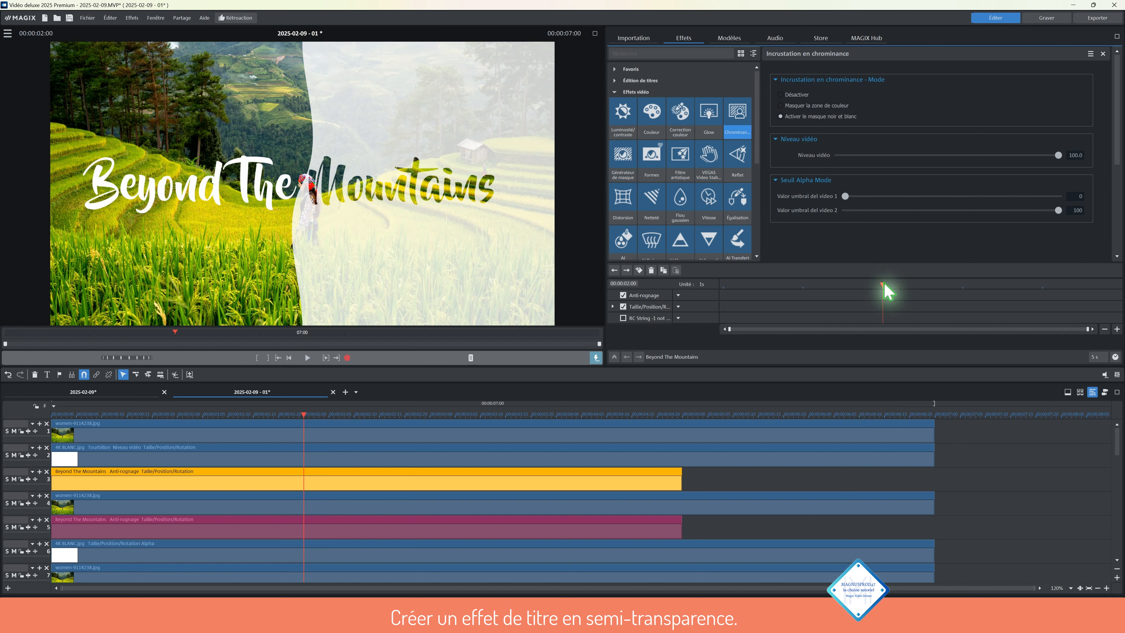
drag(884, 288, 1042, 289)
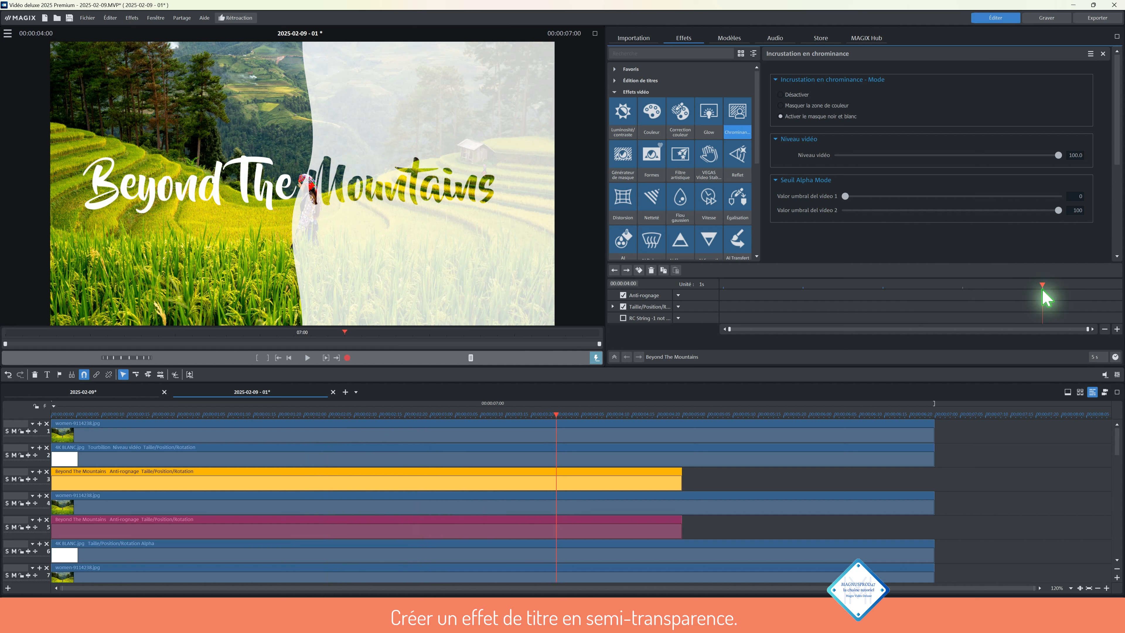
click(638, 271)
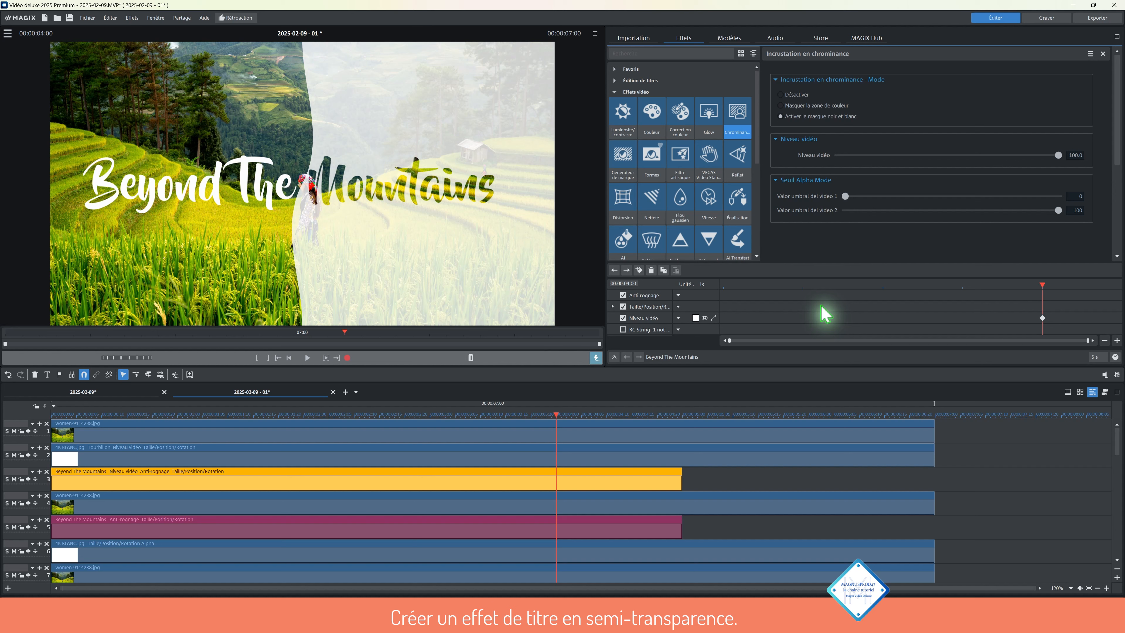
click(883, 287)
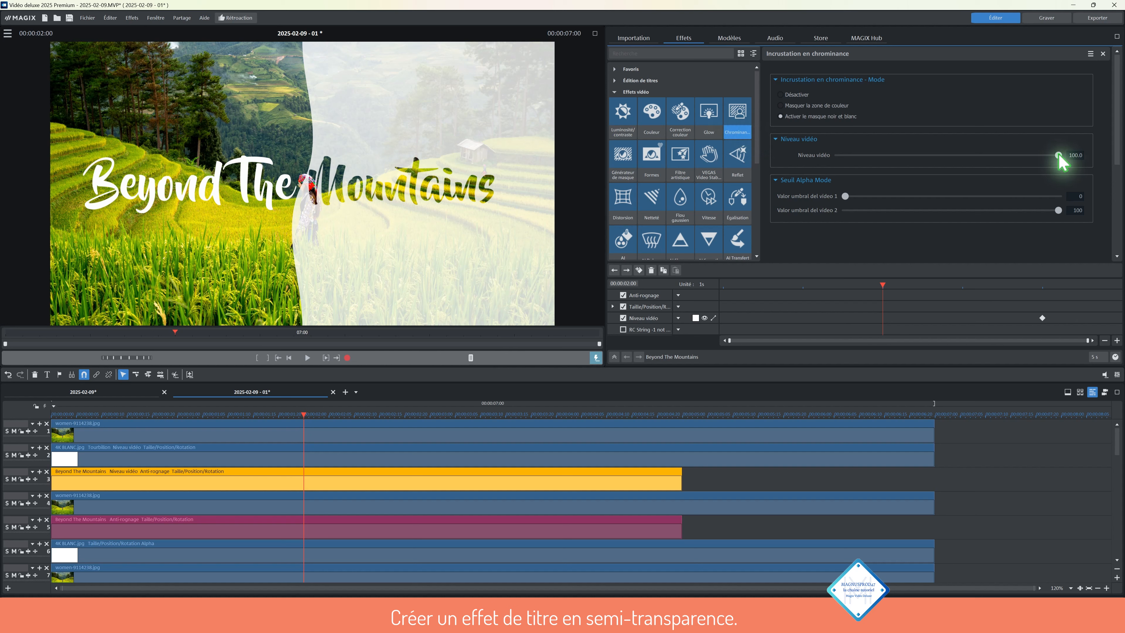
drag(1060, 155, 797, 154)
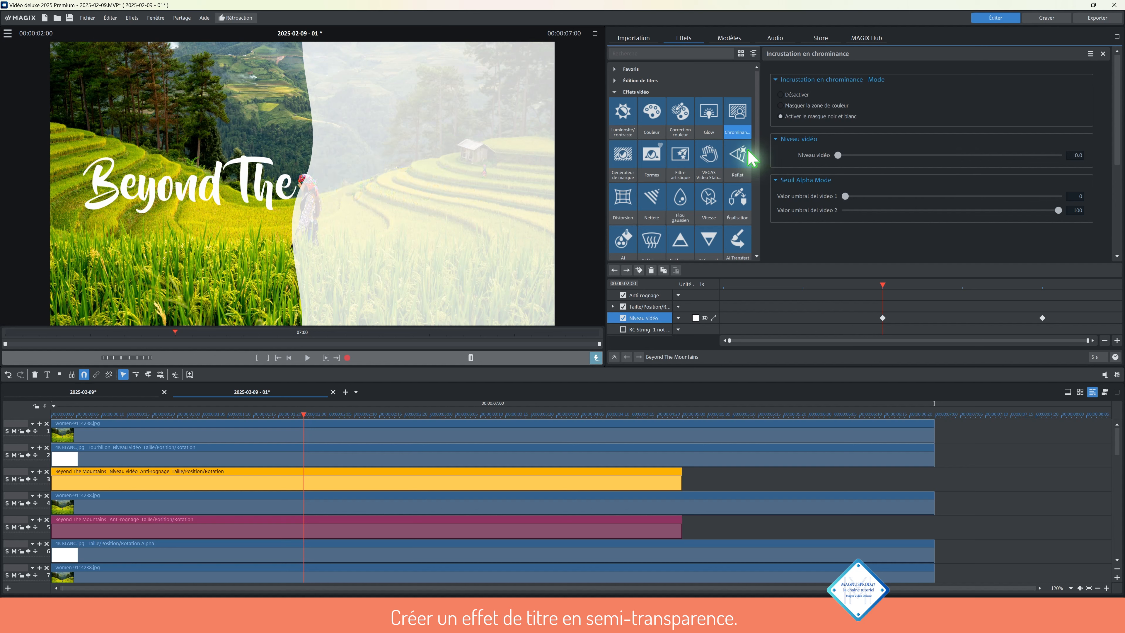
Smooth the title's video level curve, display it in the arranger, and scrub through the fade from the start.
click(714, 317)
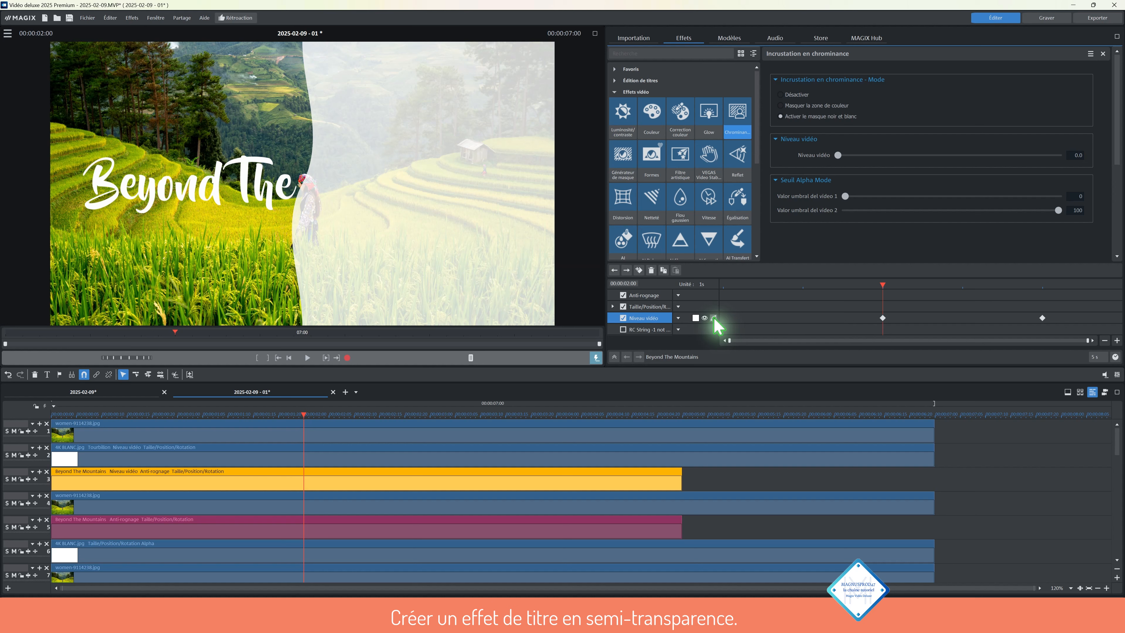
click(704, 318)
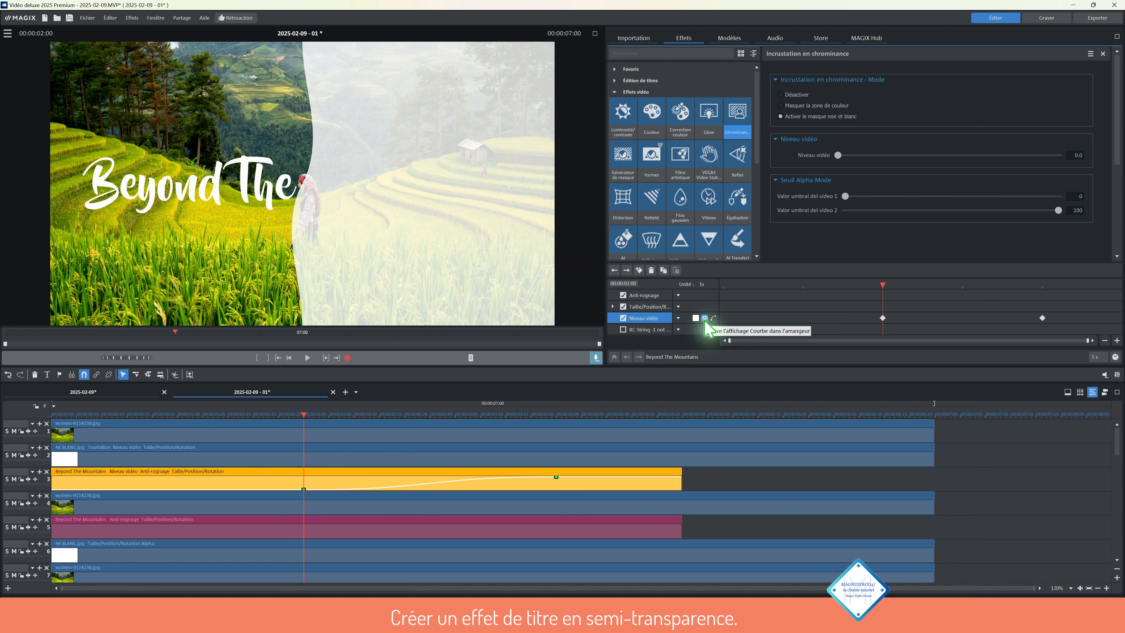
key(Home)
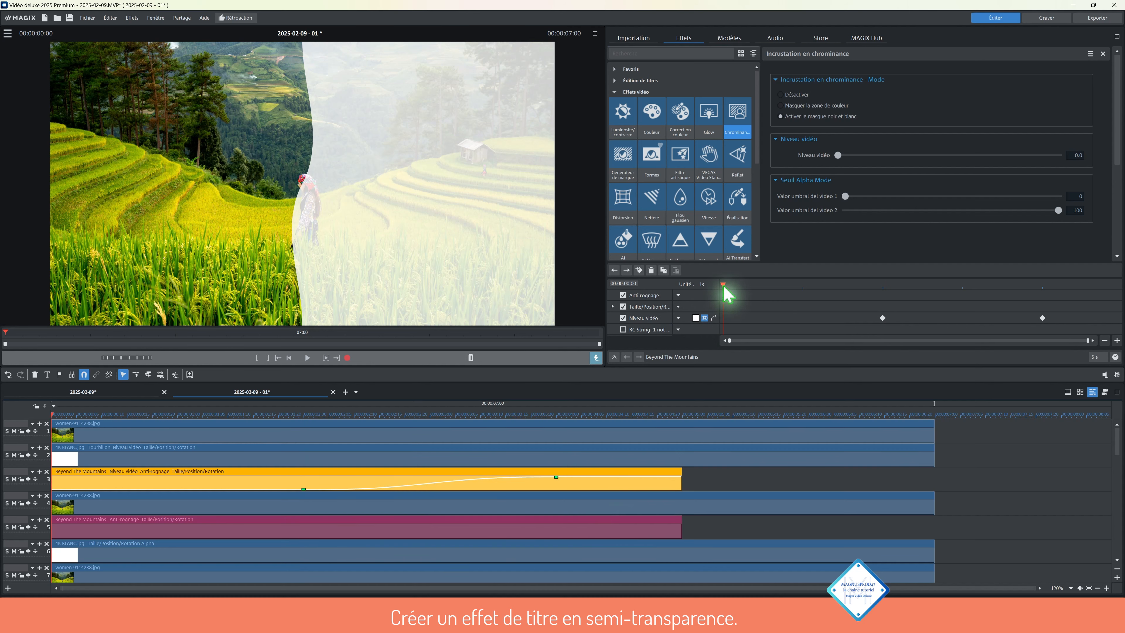
drag(724, 286, 1041, 304)
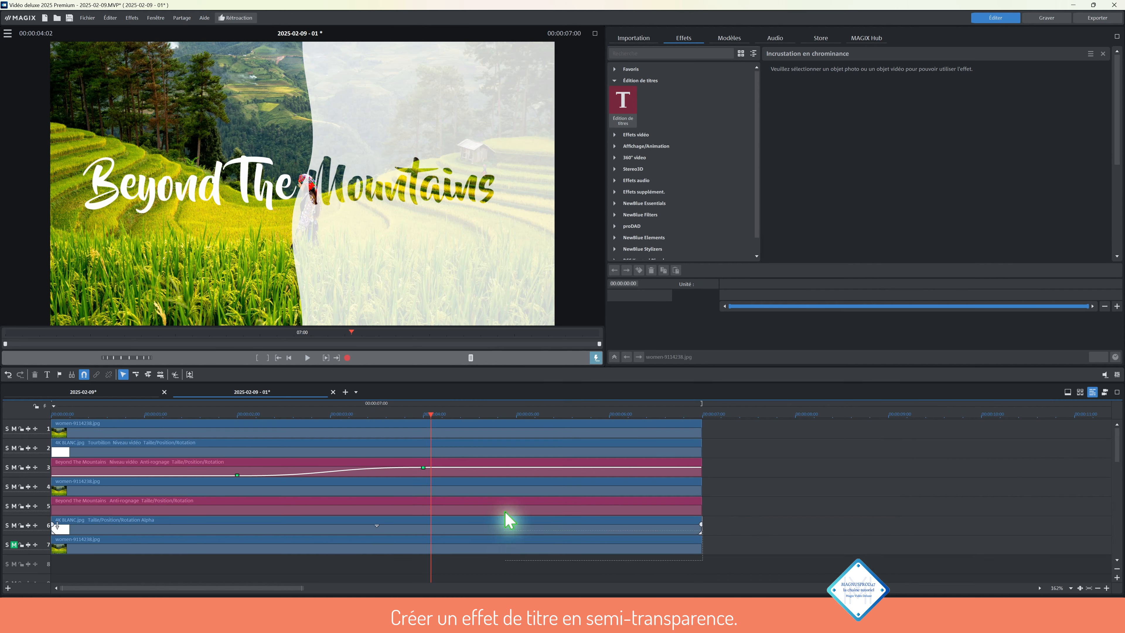
With the playhead at 4 seconds, add a title reading "Tutoriel magix video deluxe" on track 8.
click(516, 424)
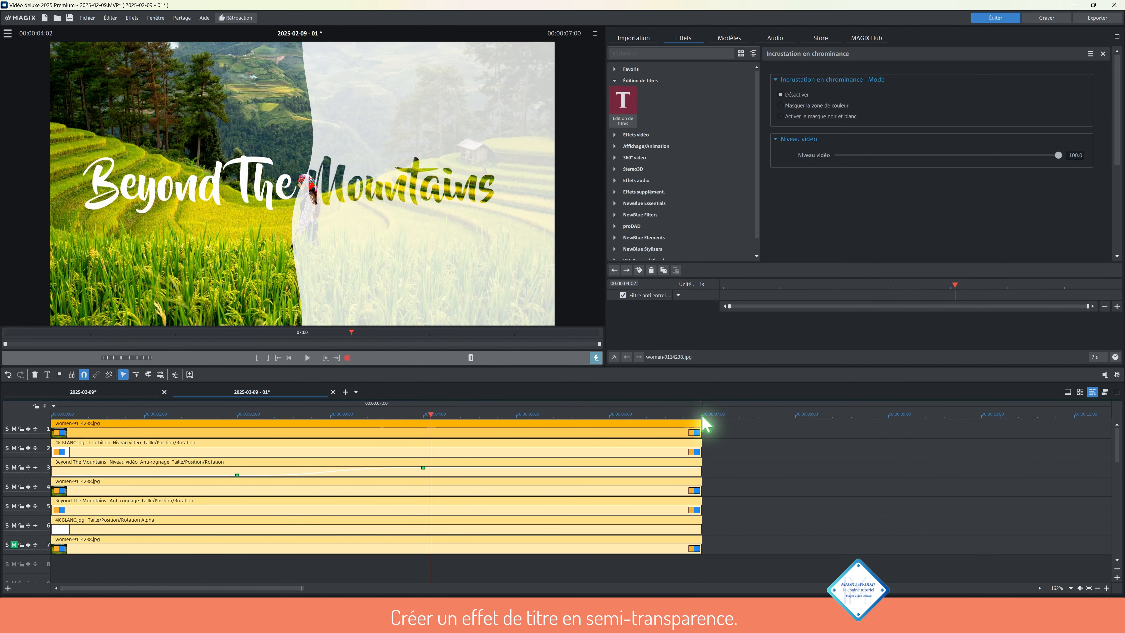
click(707, 424)
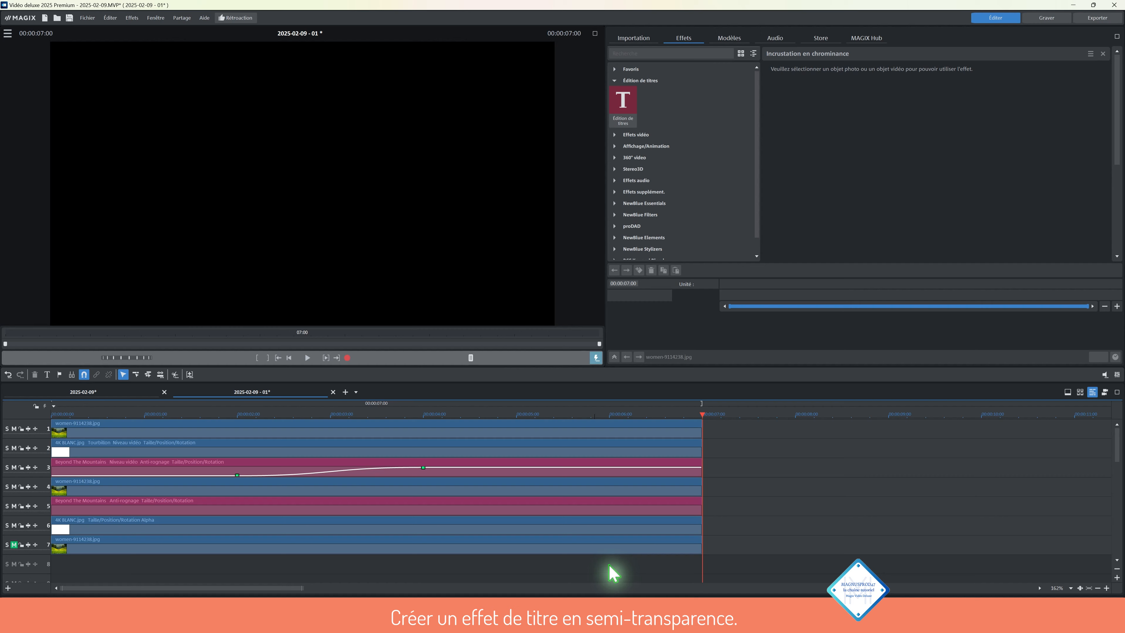
click(603, 544)
click(606, 414)
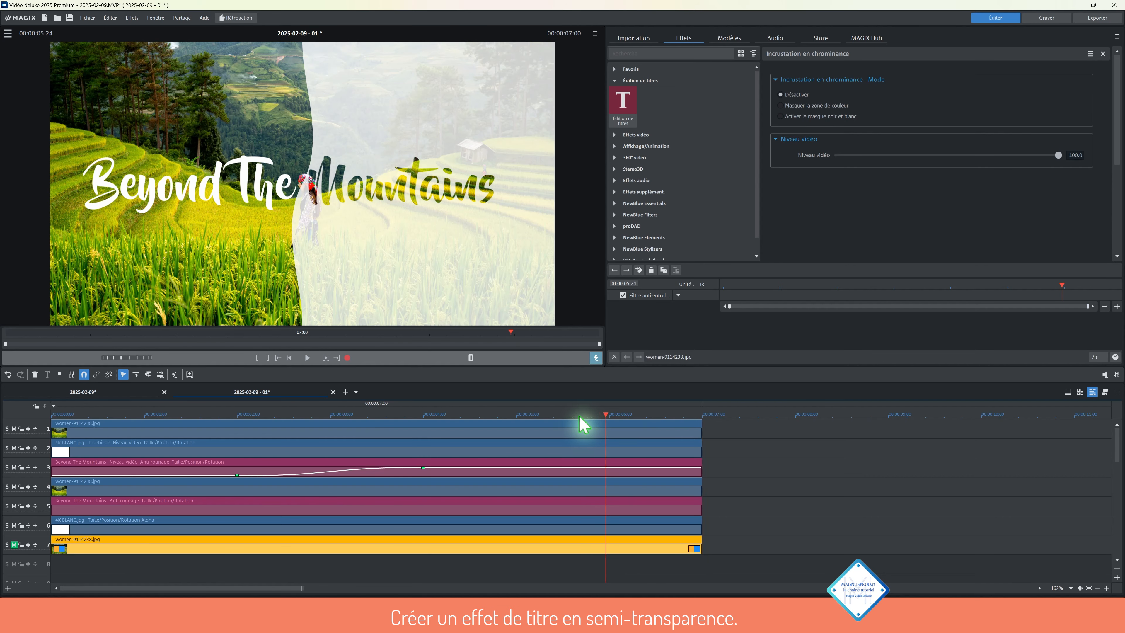
click(423, 415)
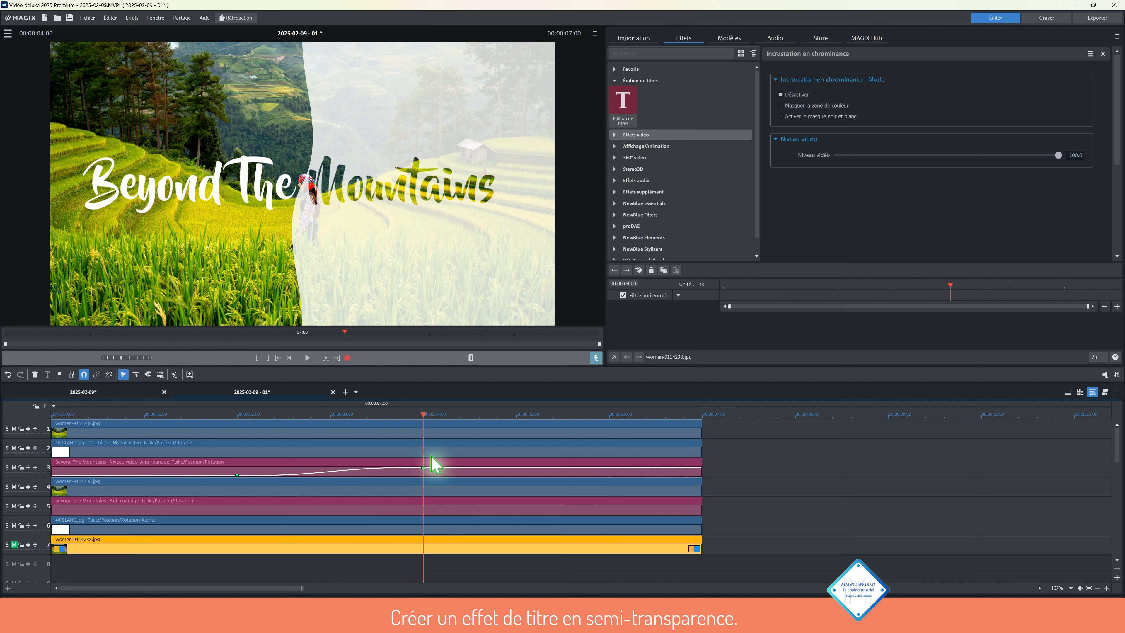
click(623, 101)
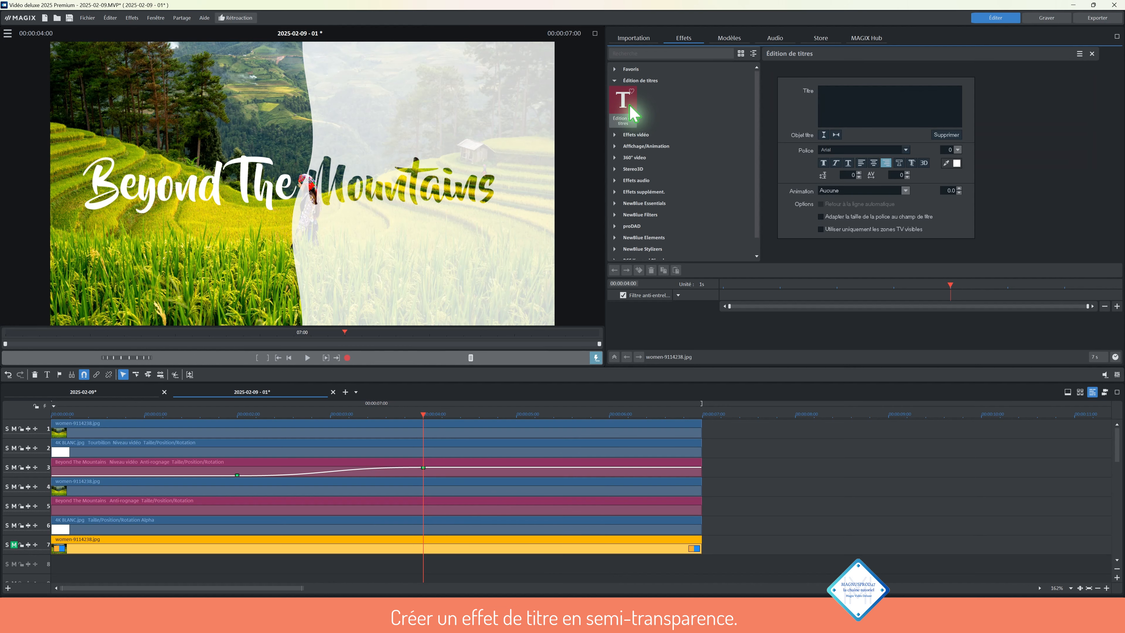
text(Tutoriel magix video deluxe)
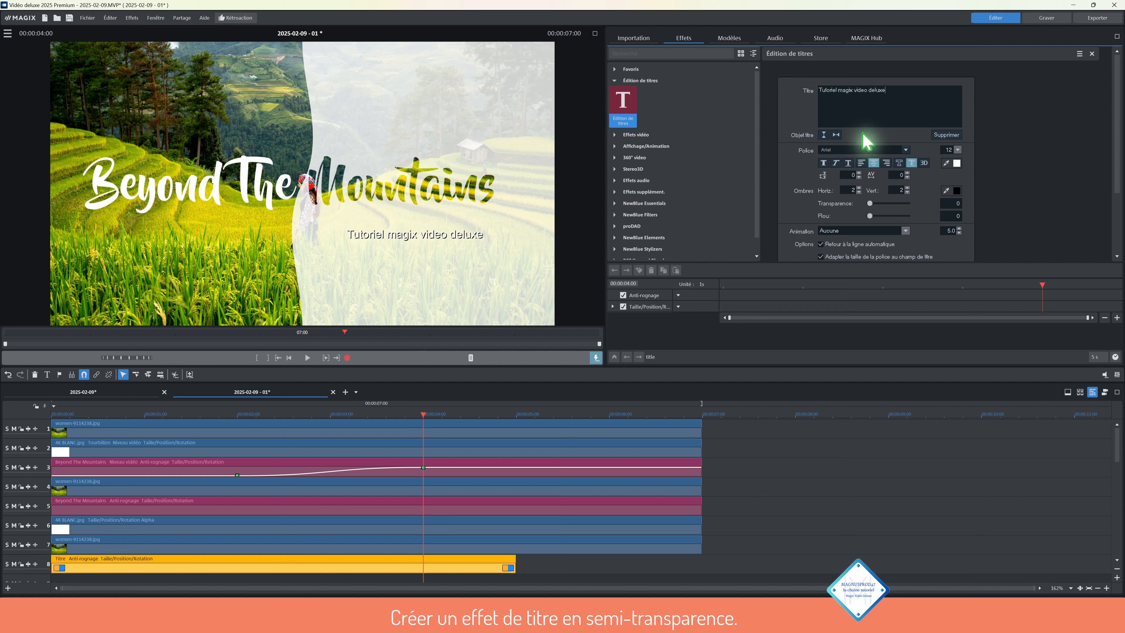
Change the font of the "Tutoriel magix video deluxe" title from Arial to a light, casual sans-serif.
click(905, 149)
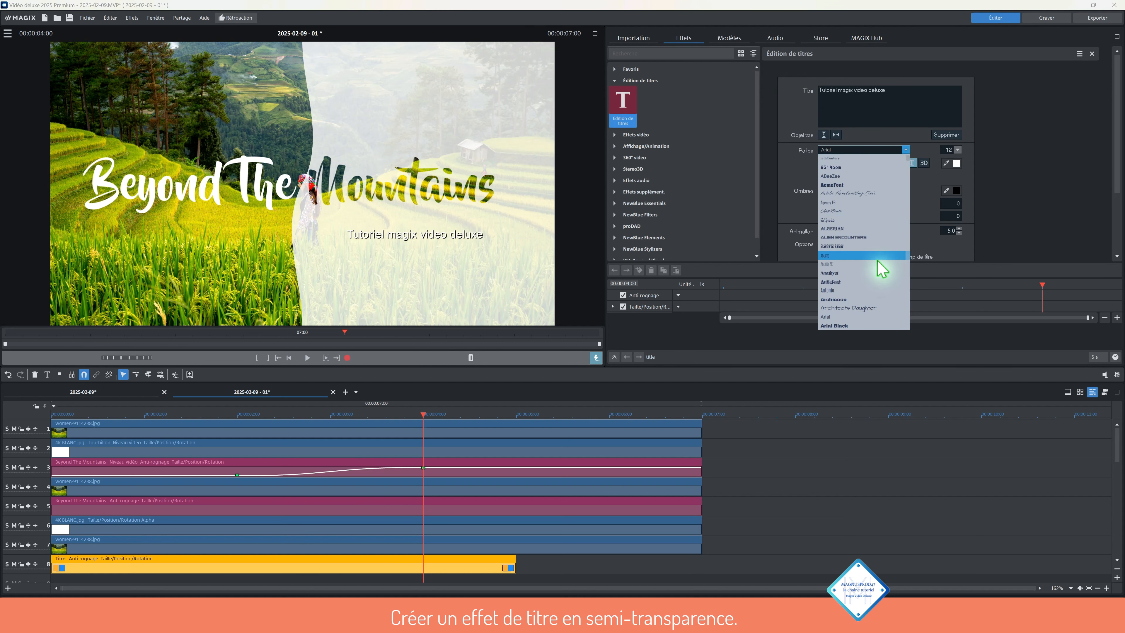
scroll(882, 270, up, 1)
scroll(881, 271, down, 8)
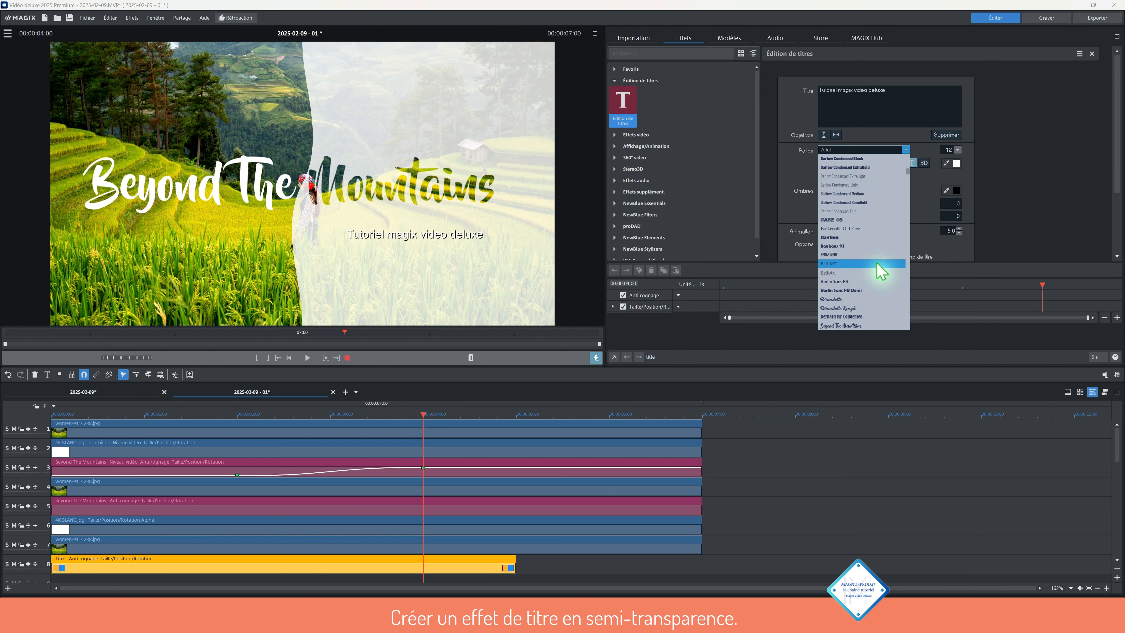
scroll(882, 271, down, 3)
click(851, 236)
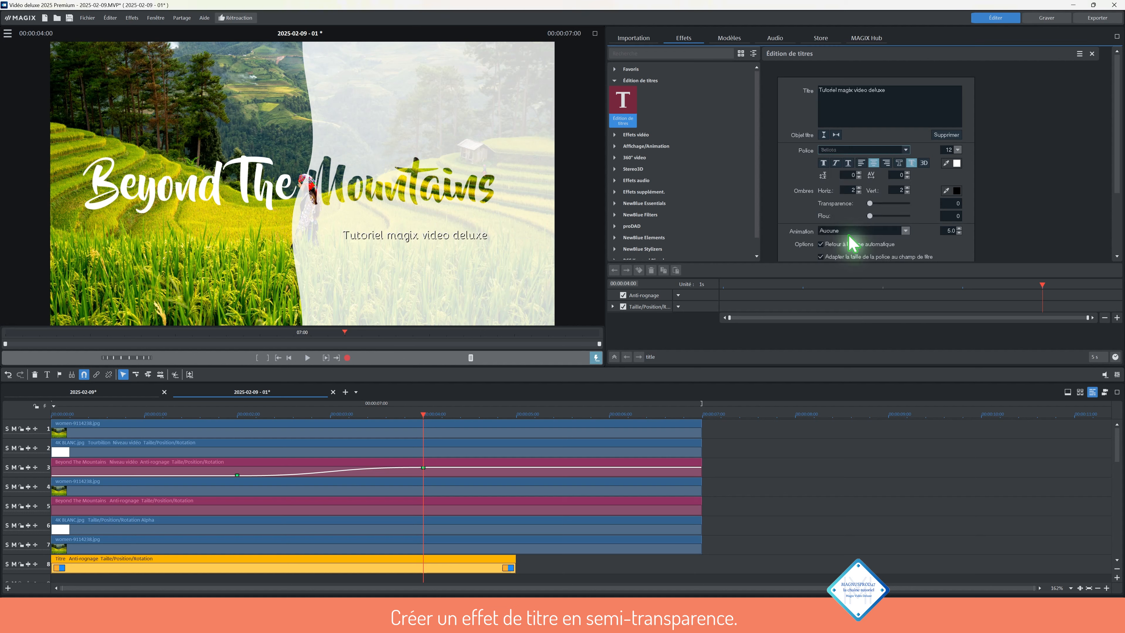
Turn off the shadow of the "Tutoriel magix video deluxe" title and set its text colour to black, RGB 0.00, 0.00, 0.00.
click(911, 164)
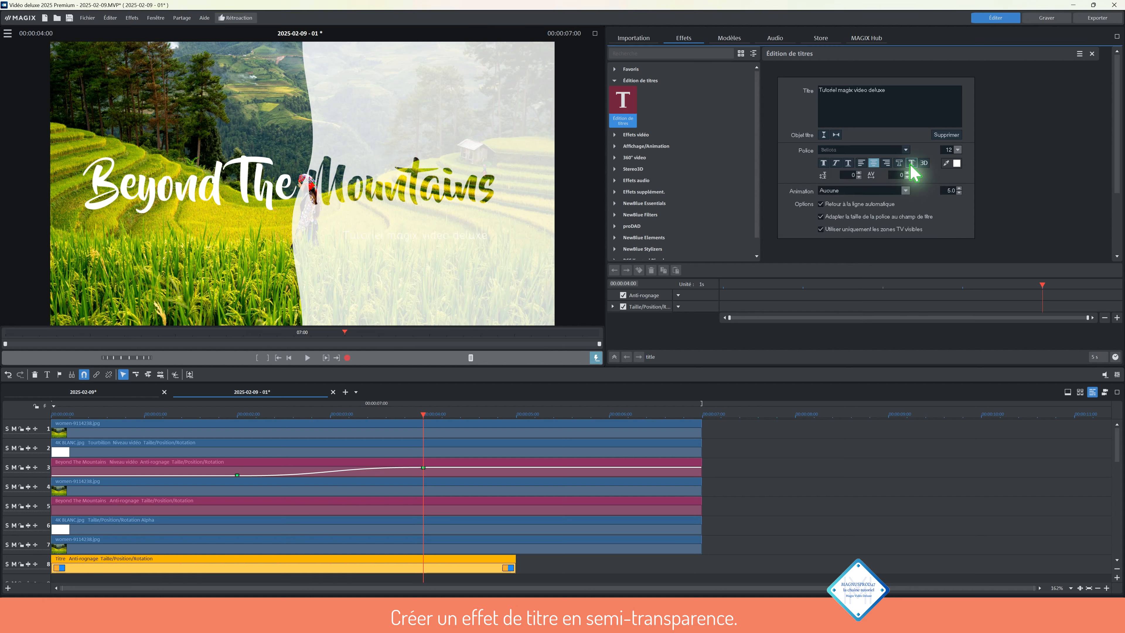
click(958, 165)
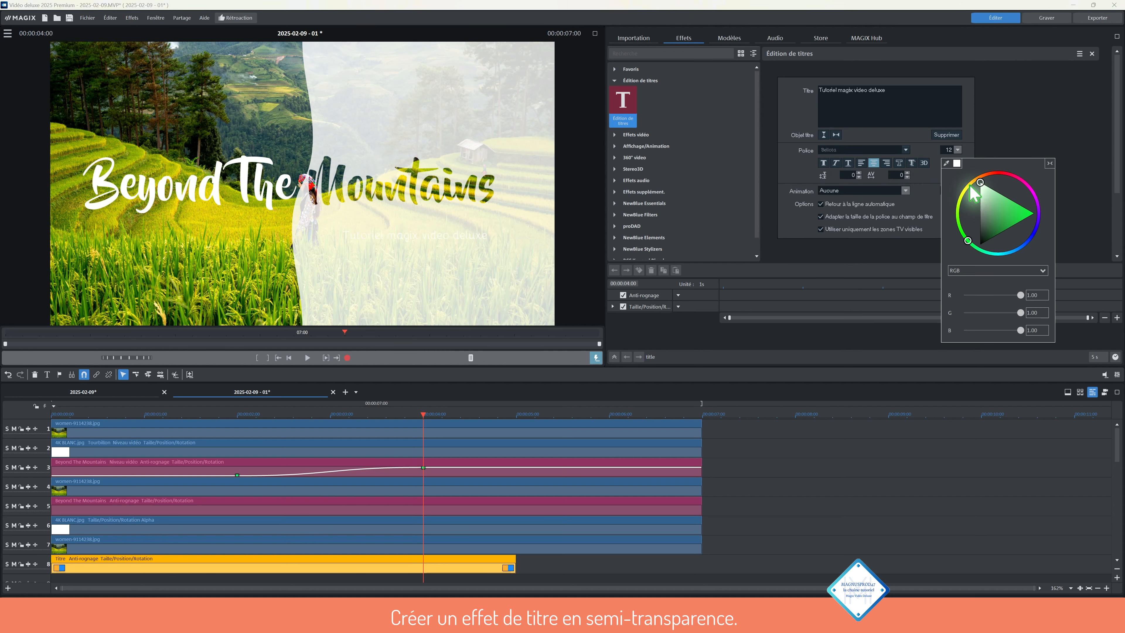
drag(980, 186, 983, 278)
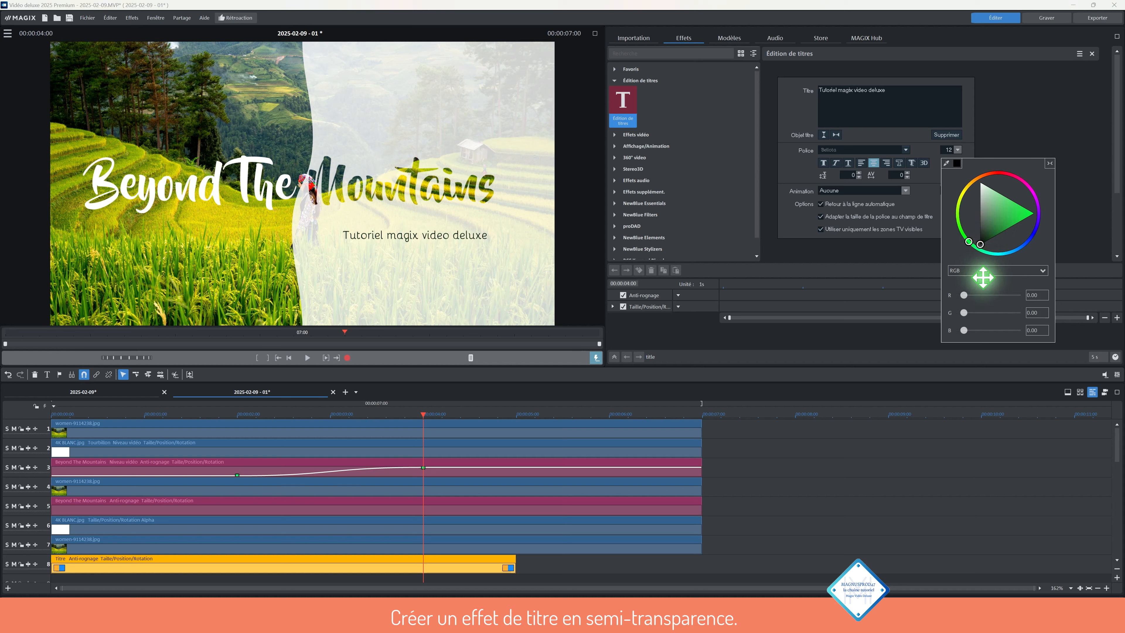
click(988, 123)
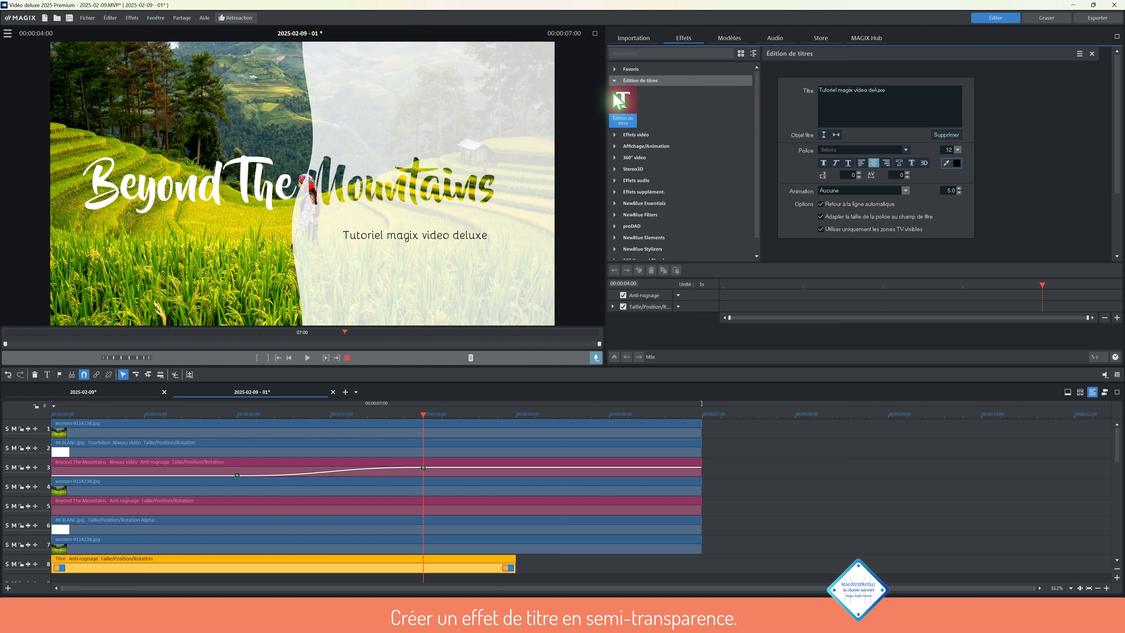
click(633, 80)
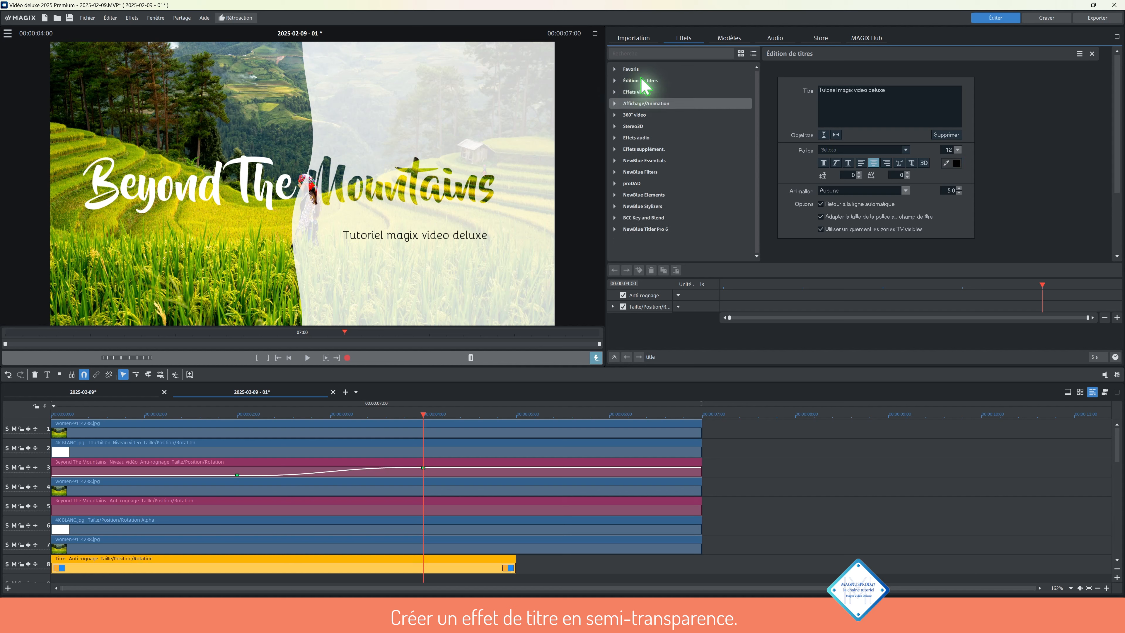
Reposition the "Tutoriel magix video deluxe" title beneath "Mountains" at about 738 px horizontal and -325 px vertical.
click(754, 54)
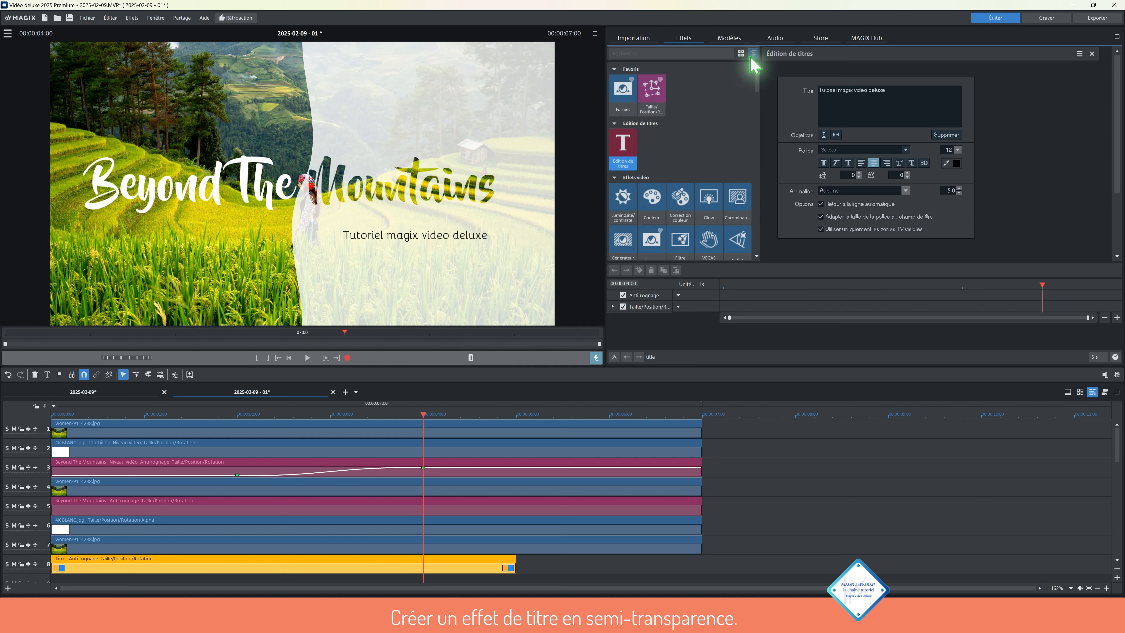
click(661, 98)
drag(437, 237, 421, 228)
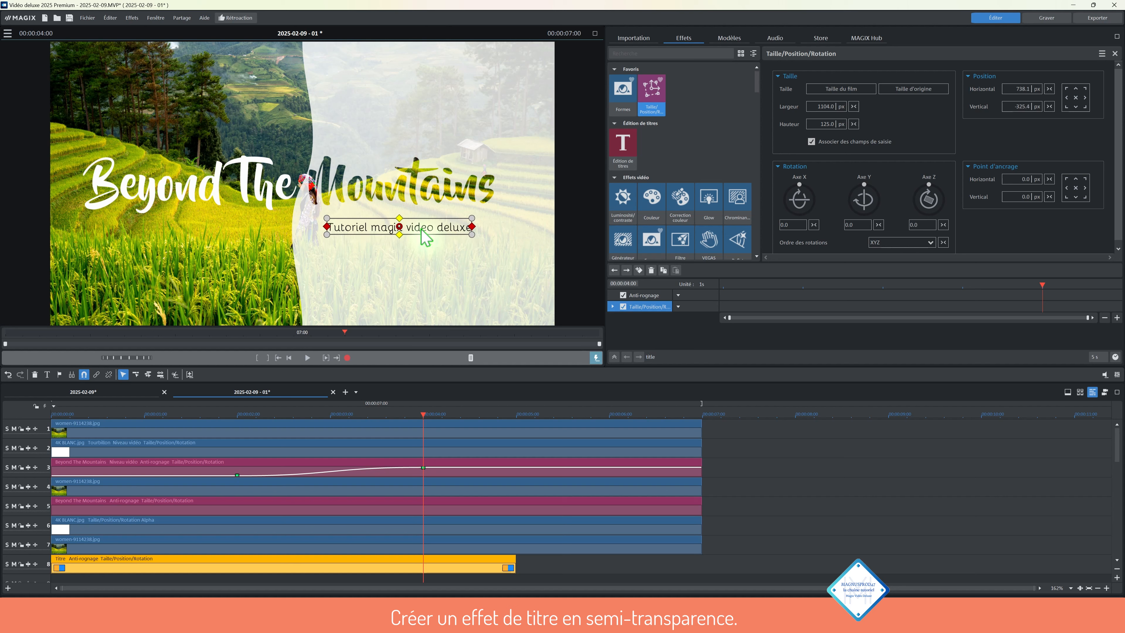
click(419, 258)
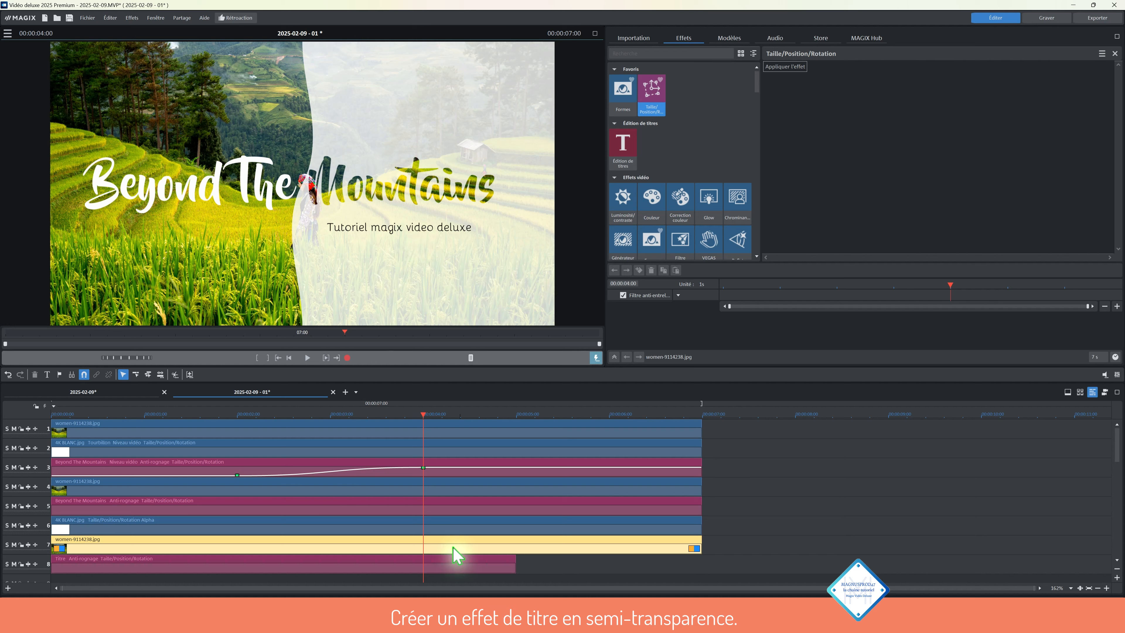
Make the subtitle clip on track 8 run from 4 to 7 seconds and give its start a short fade-in.
drag(458, 563, 537, 568)
drag(658, 566, 701, 561)
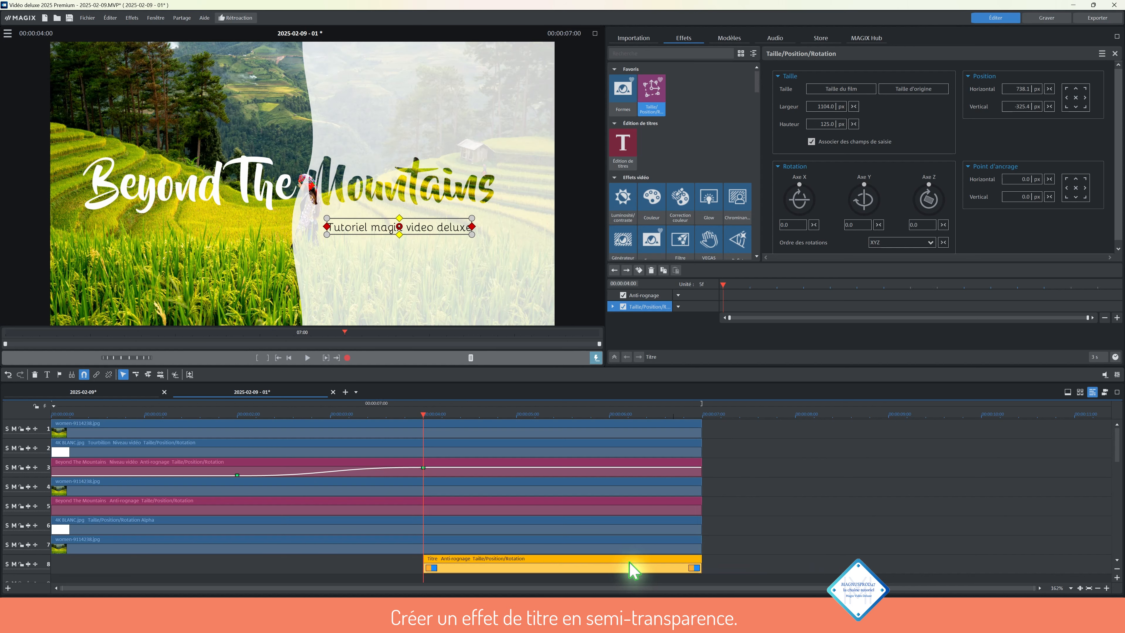
drag(427, 563, 459, 566)
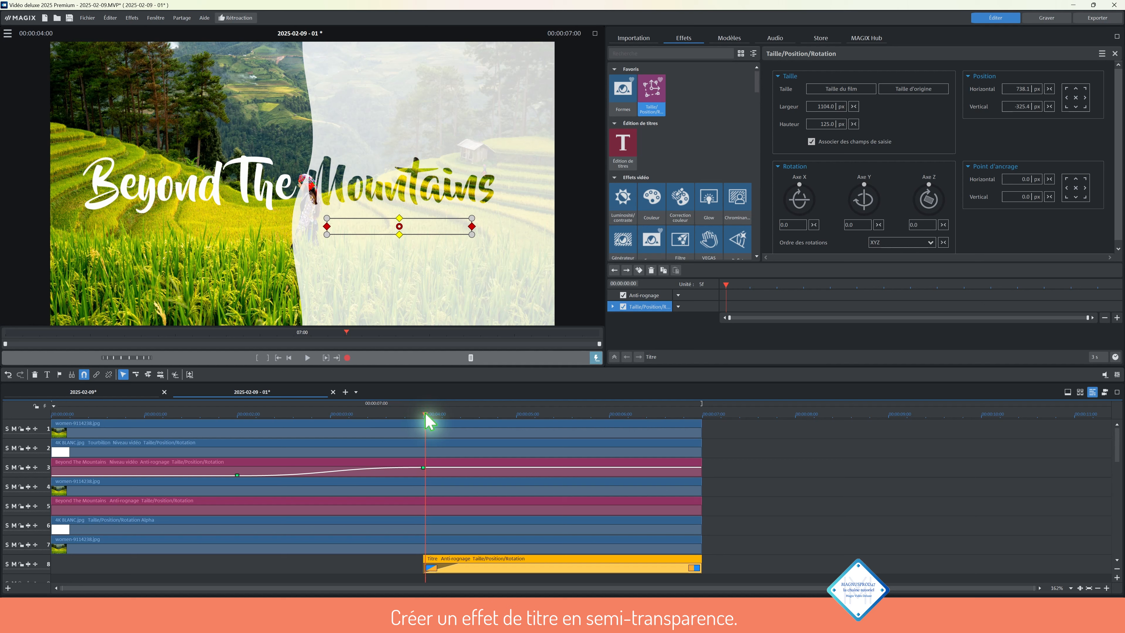
Scrub through the subtitle's fade-in, and extend all clips on tracks 1 to 8 to end at 9 seconds.
drag(426, 415, 679, 569)
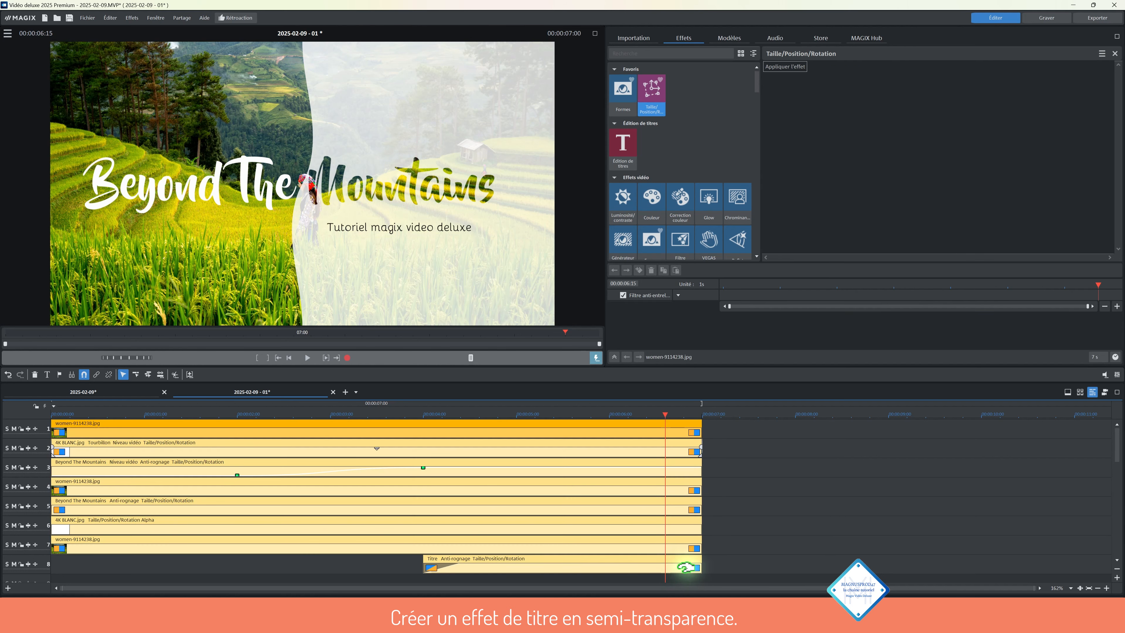
drag(702, 432, 889, 435)
click(939, 463)
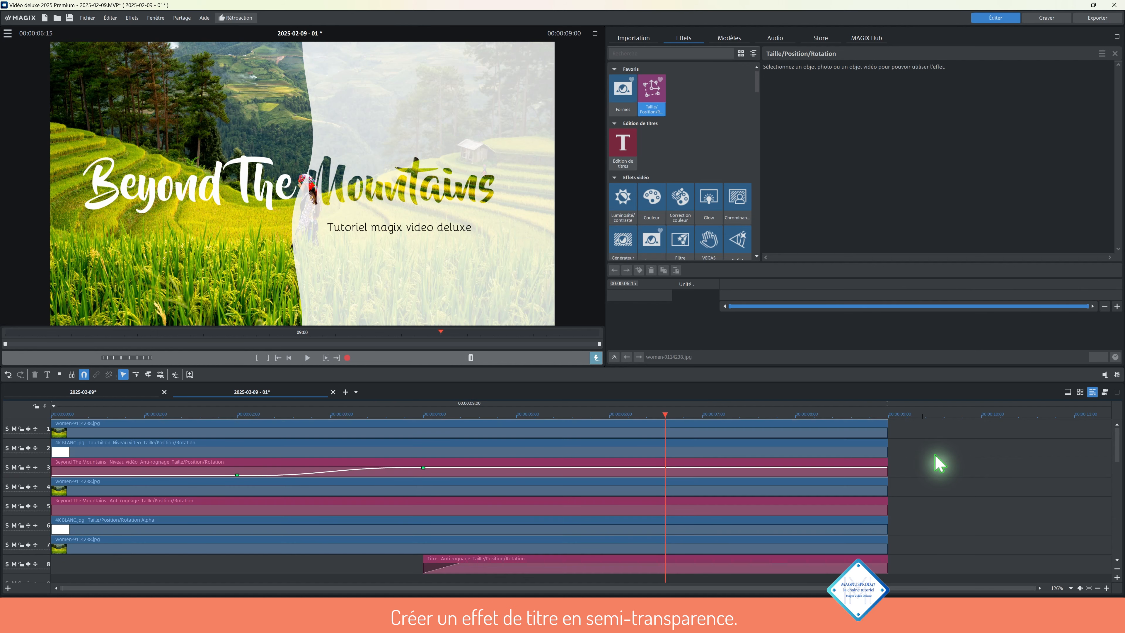
With the playhead at 7 seconds, shorten the clips on tracks 2 to 8 together to end shortly after it, with fade-outs starting there.
click(313, 421)
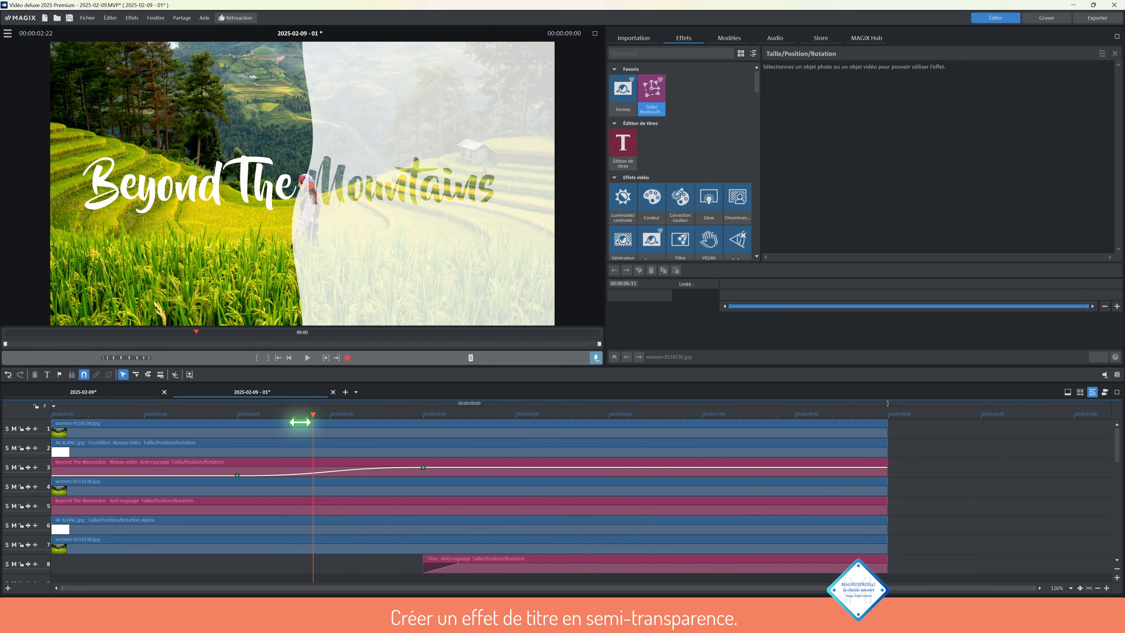
drag(300, 422, 711, 460)
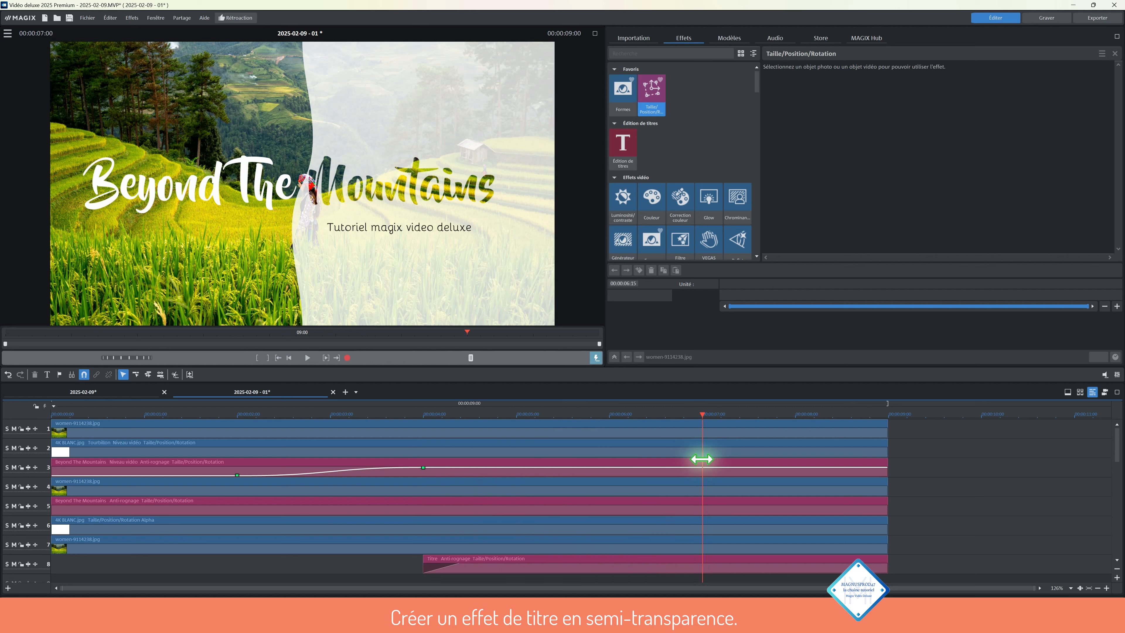
drag(901, 459, 860, 565)
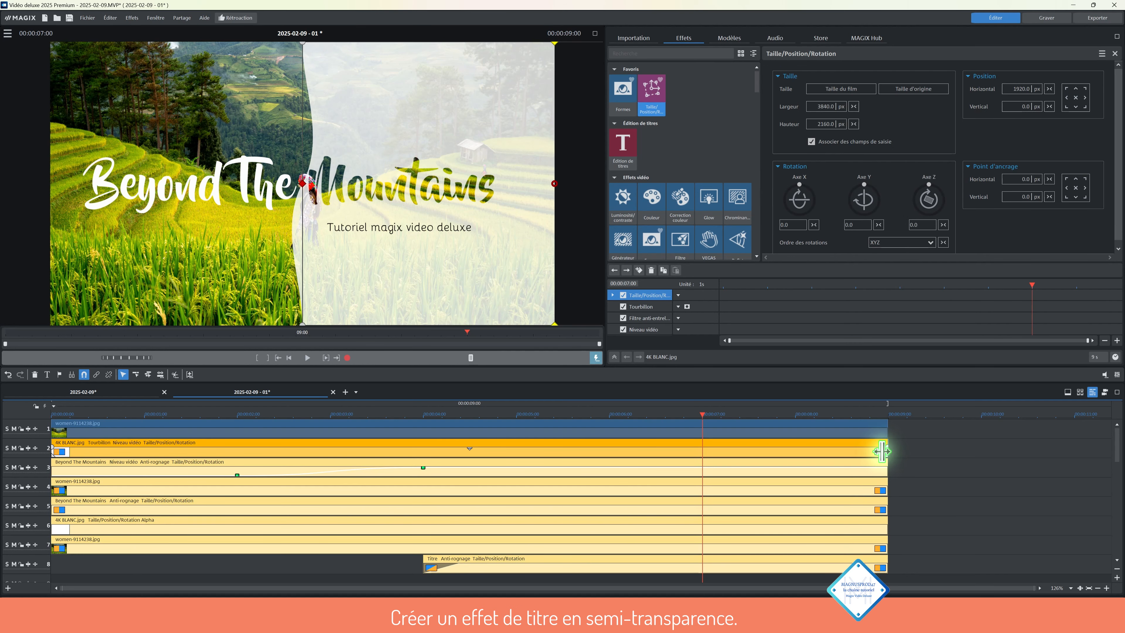
drag(881, 451, 705, 448)
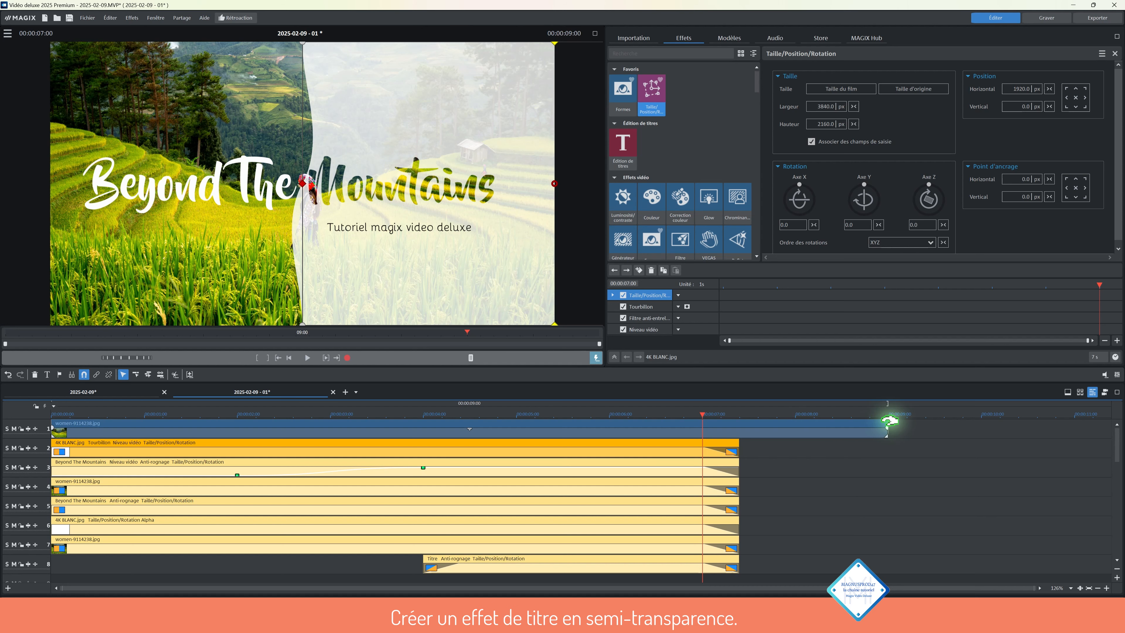
Add a fade-out at the end of the photo on track 1, scrub through the ending, and return to the start.
click(885, 427)
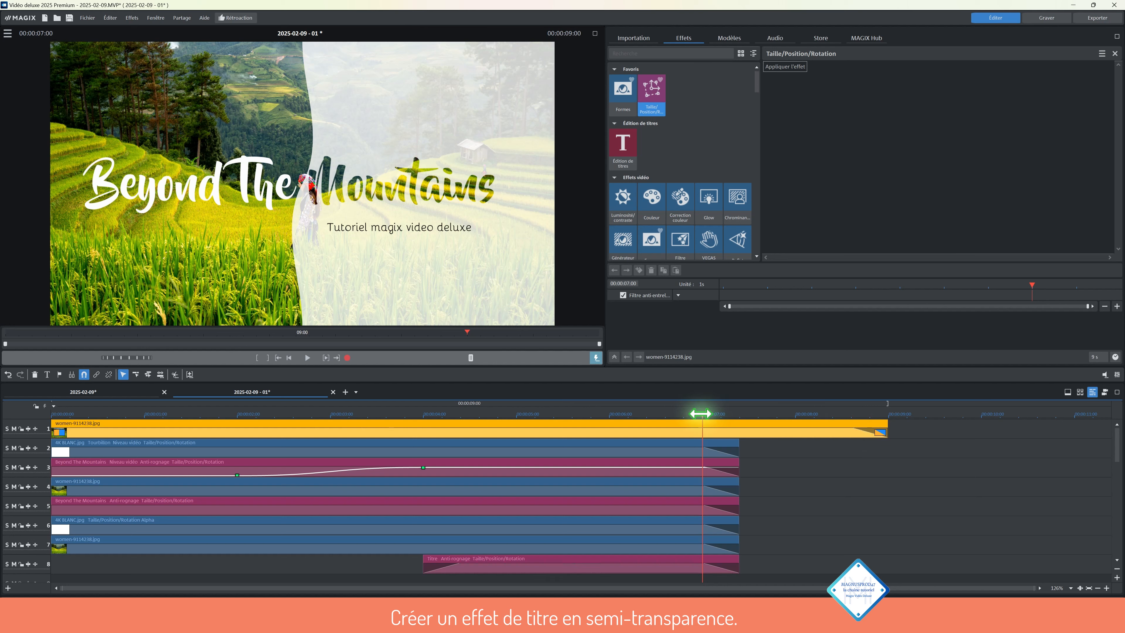
click(711, 413)
drag(710, 414, 841, 421)
key(Home)
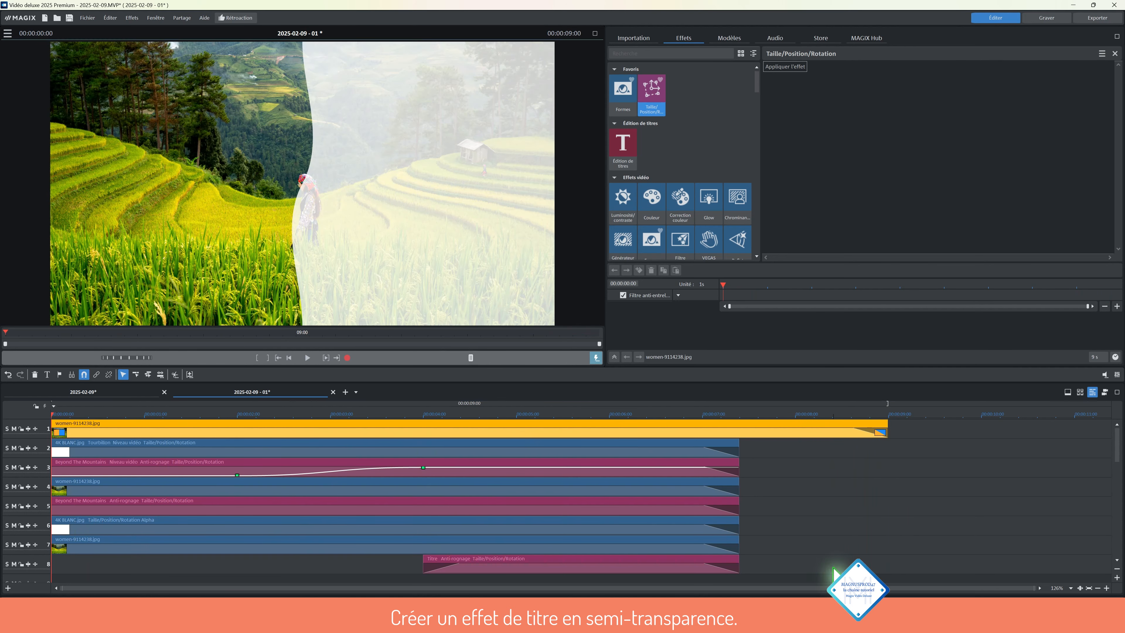